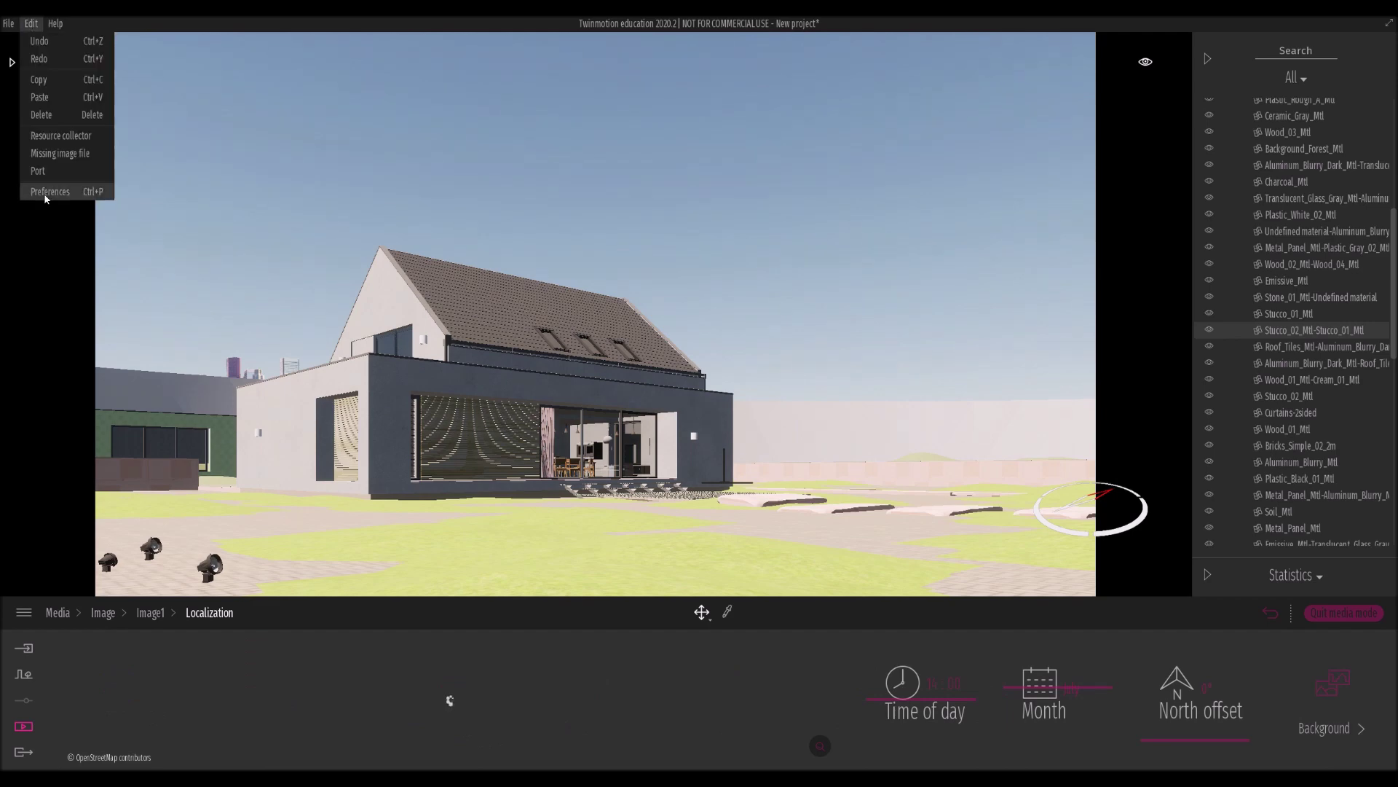
Adjust Image1's north offset and set its time of day to 14:34
click(800, 572)
drag(1195, 735, 1181, 690)
drag(921, 699, 871, 706)
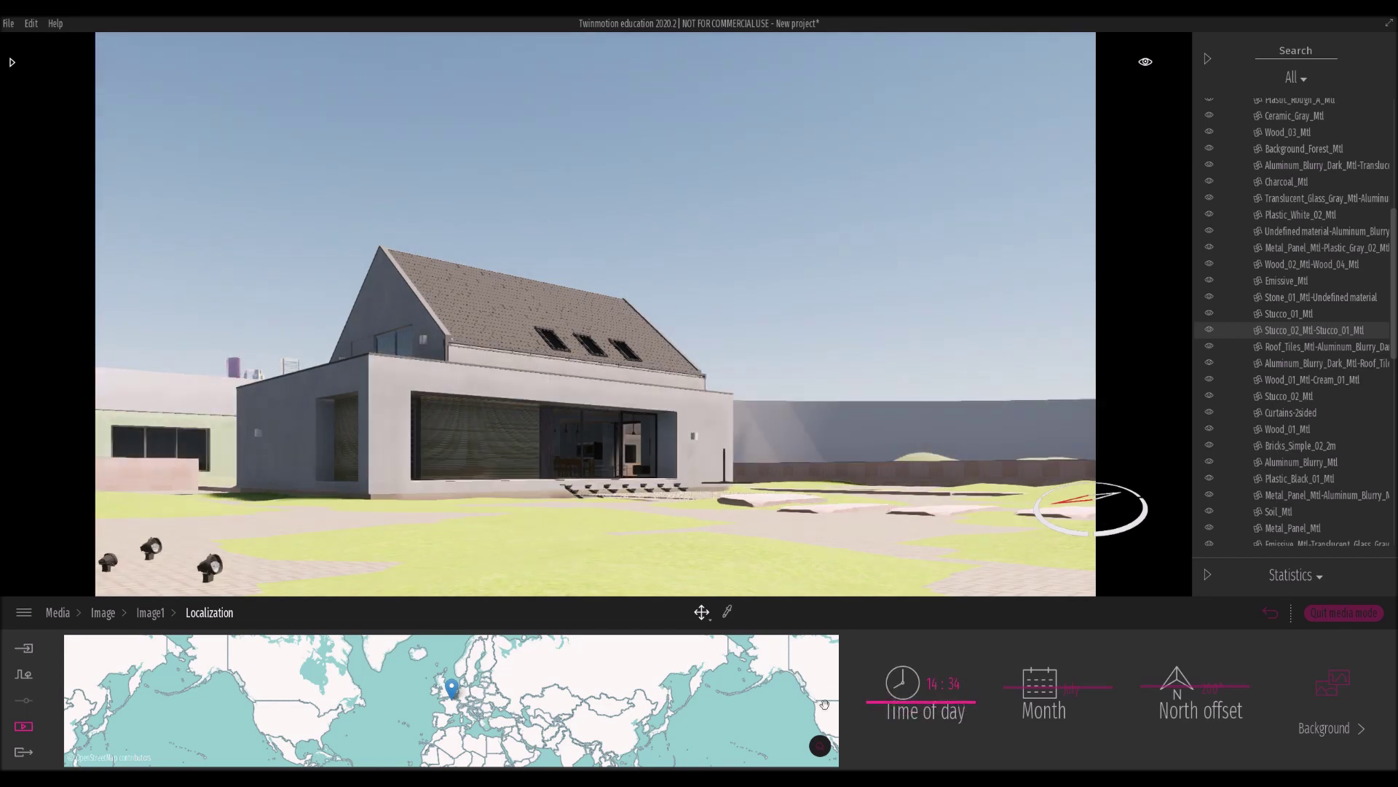
Apply the Reflective glass material to the house windows and set its opacity to 37%
click(12, 64)
click(48, 138)
click(171, 138)
drag(171, 131, 758, 434)
drag(799, 716, 784, 696)
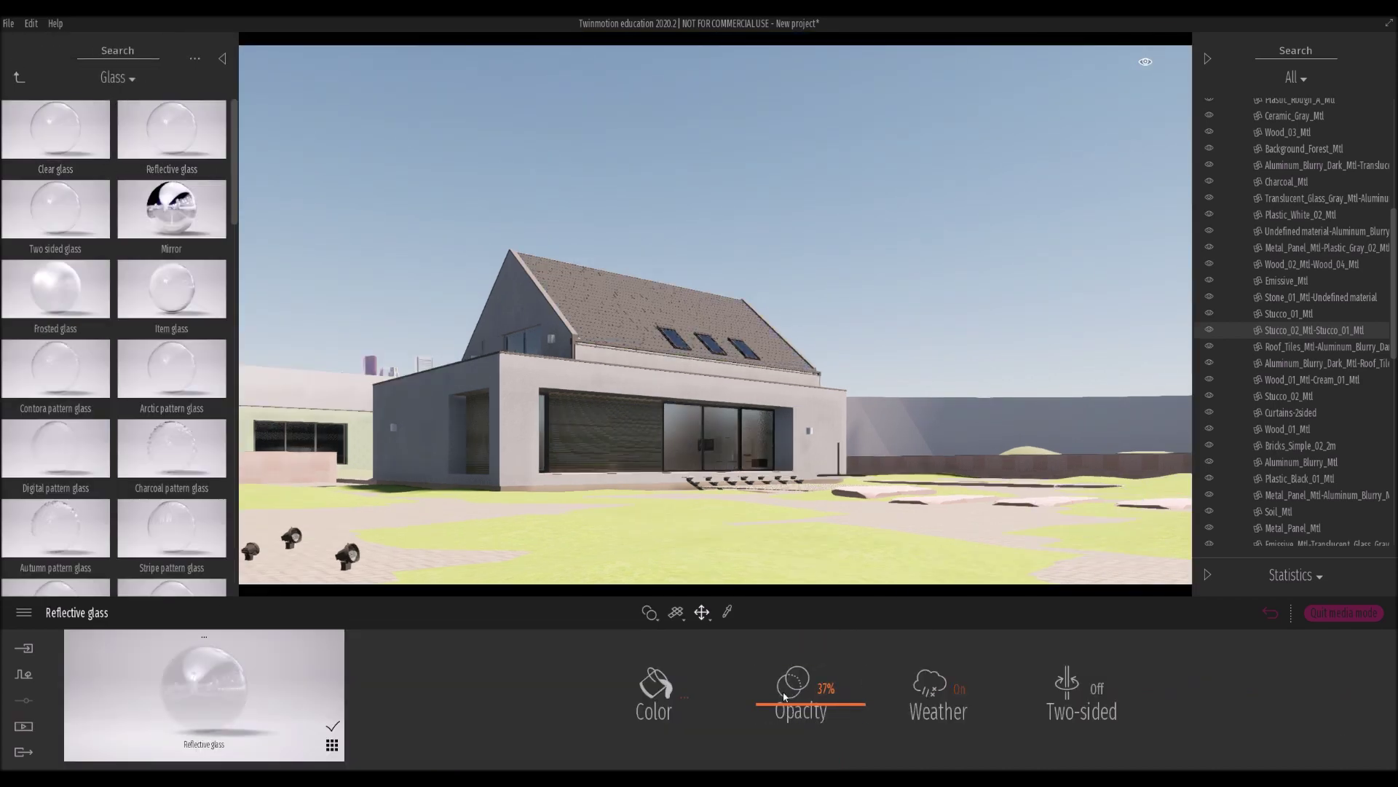
Set the roof tile material's reflection to 35% and open the color settings of the wood panel material Wood_03_Mtl
click(591, 304)
key(ctrl+z)
key(ctrl+z)
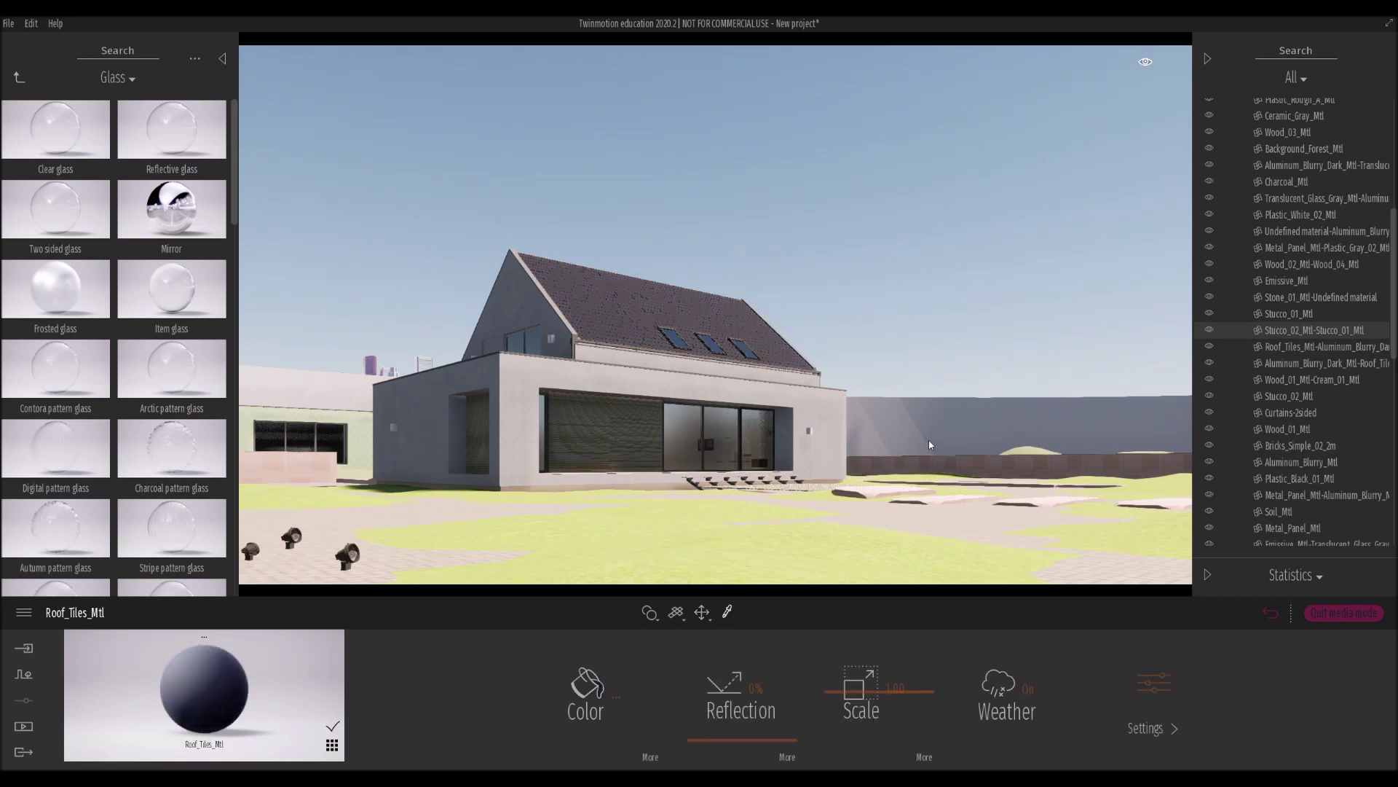
mouse_move(717, 705)
mouse_down()
mouse_move(735, 711)
mouse_move(698, 710)
mouse_up()
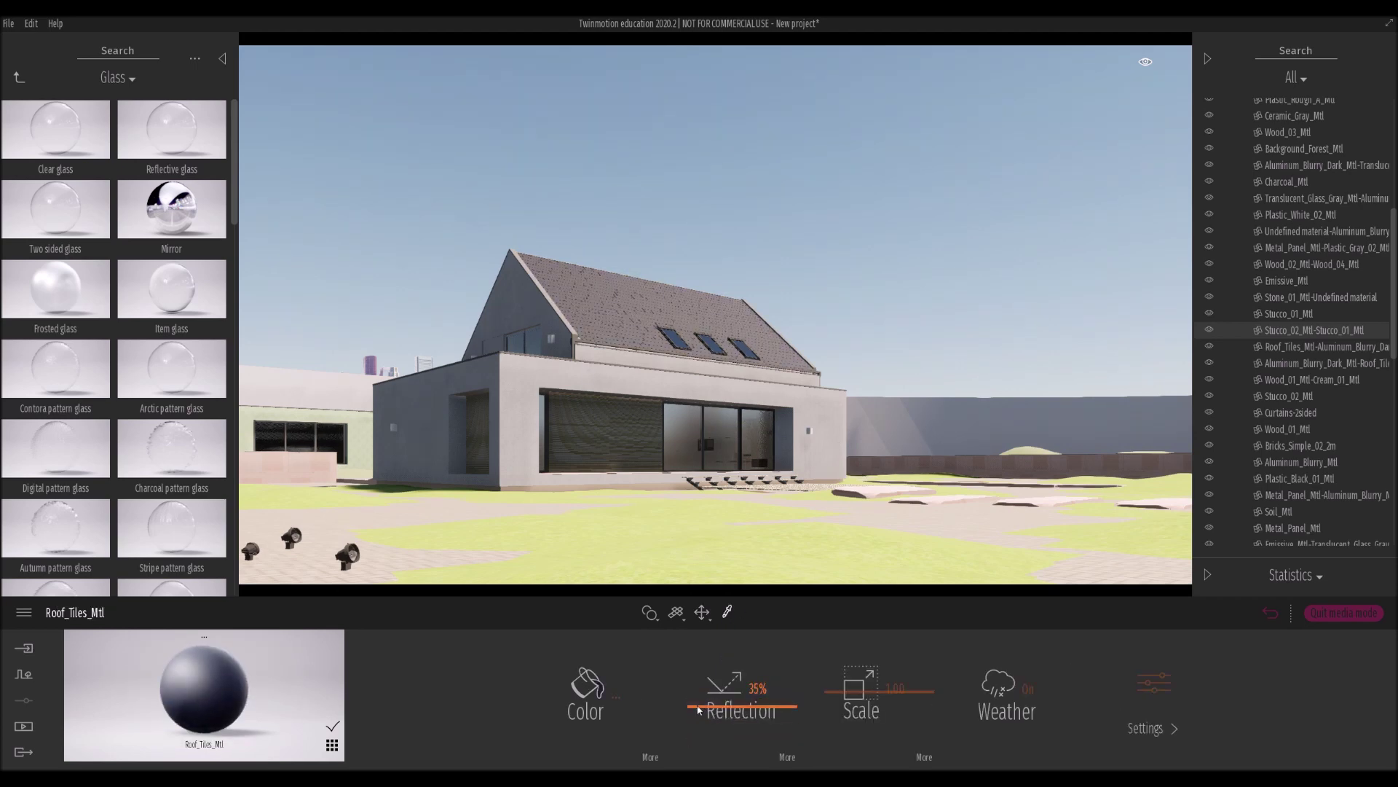
click(623, 430)
click(650, 757)
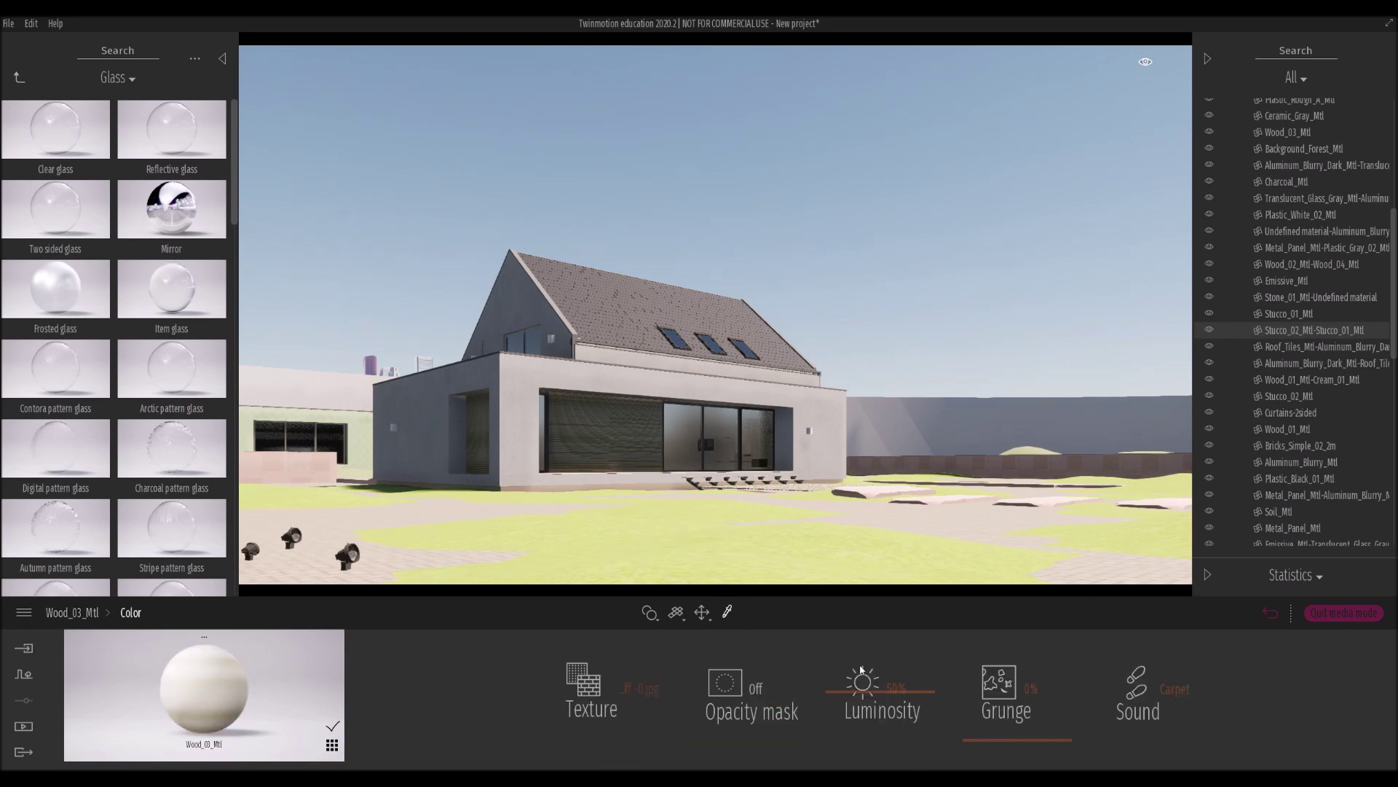
Apply the Grass 2 nature material to the lawn and hide the Background_Forest_Mtl object
click(758, 562)
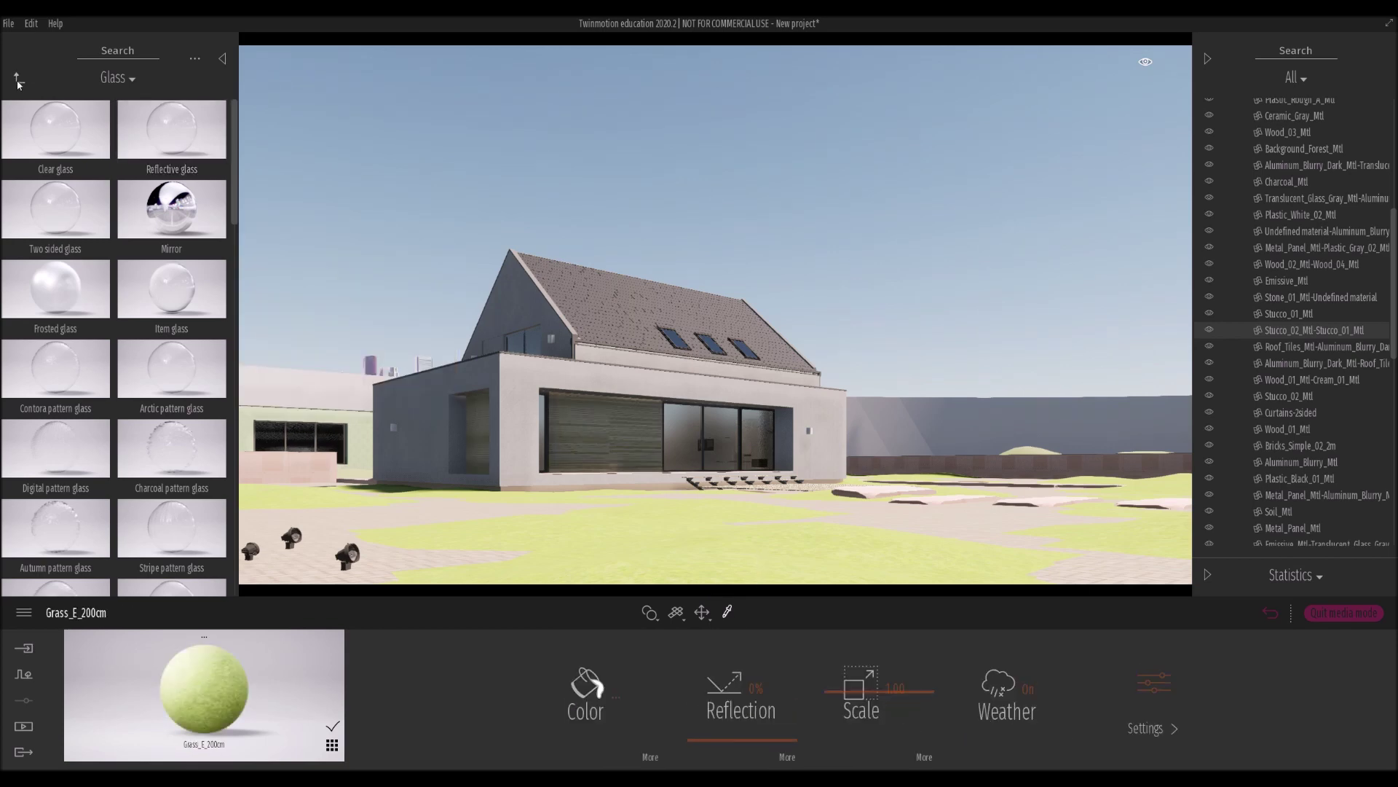
click(19, 78)
click(54, 368)
click(173, 141)
drag(130, 224, 608, 548)
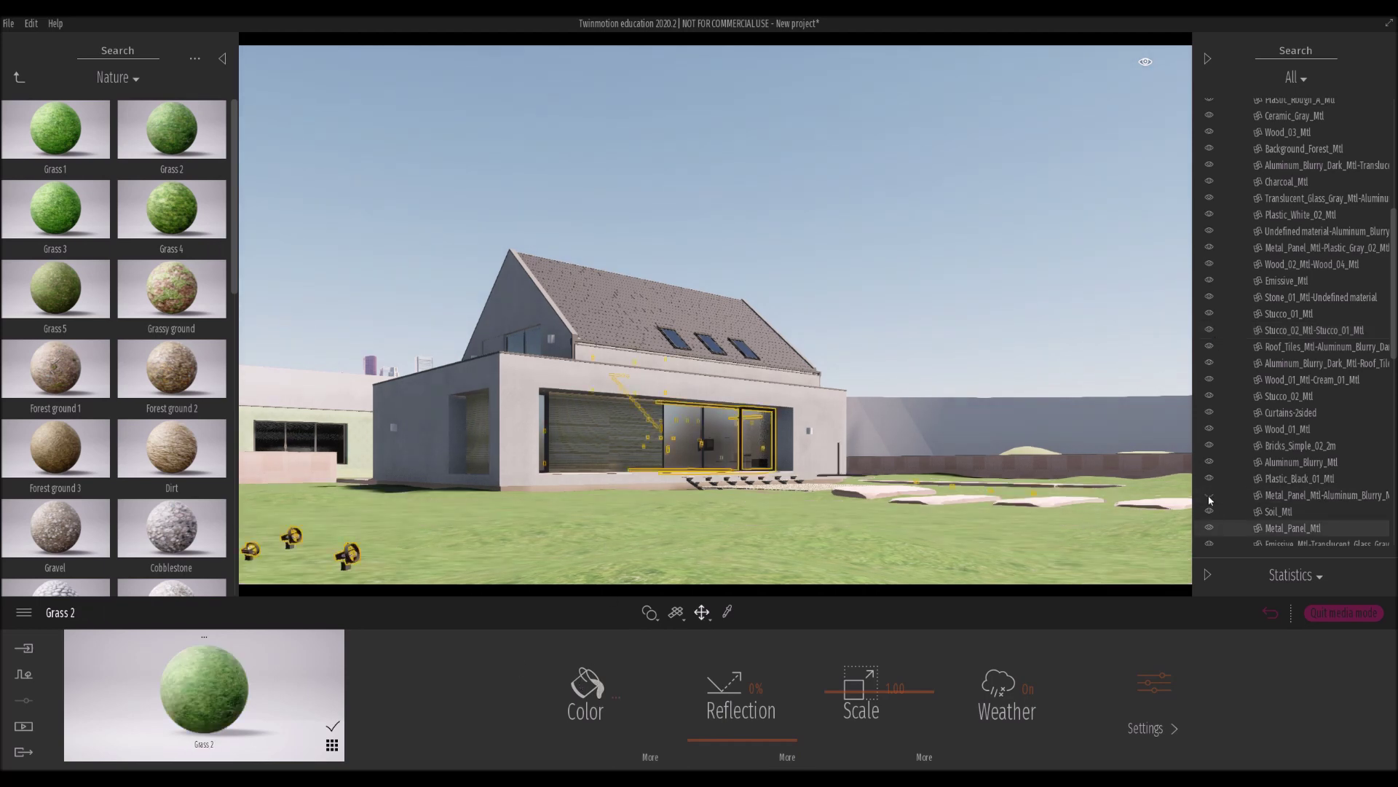
click(1210, 149)
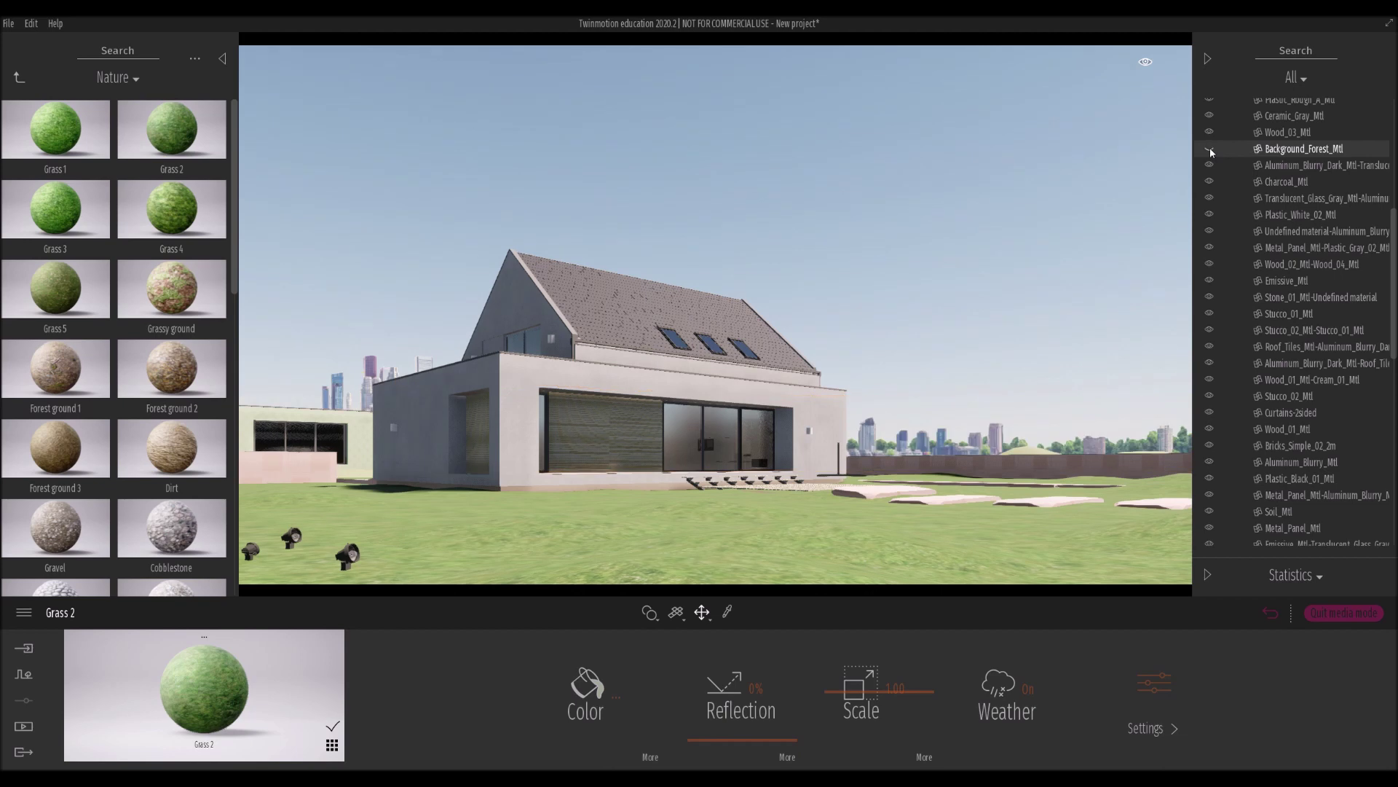
Set the dark aluminum trim material's reflection to 24% and sample the metal panel material of the door frame
click(577, 338)
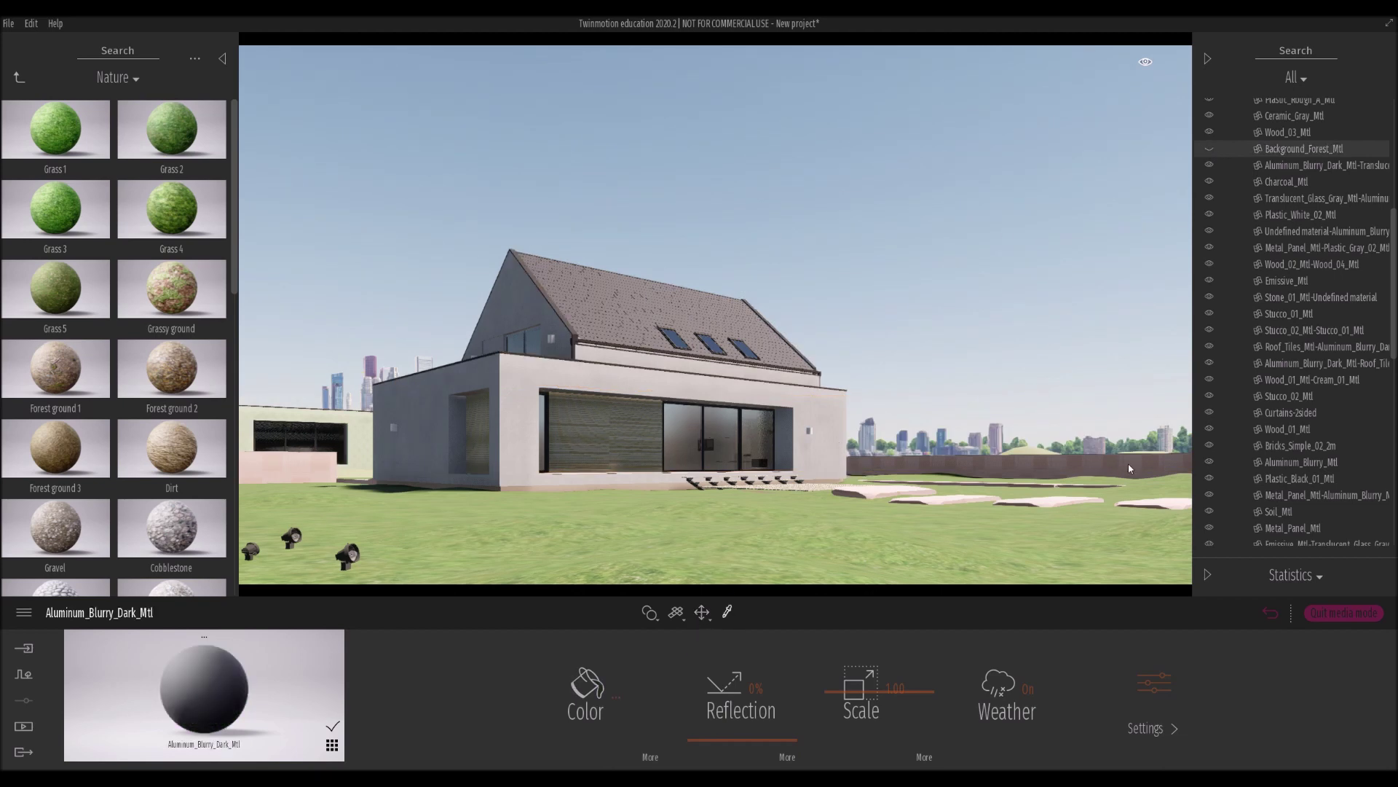
click(720, 717)
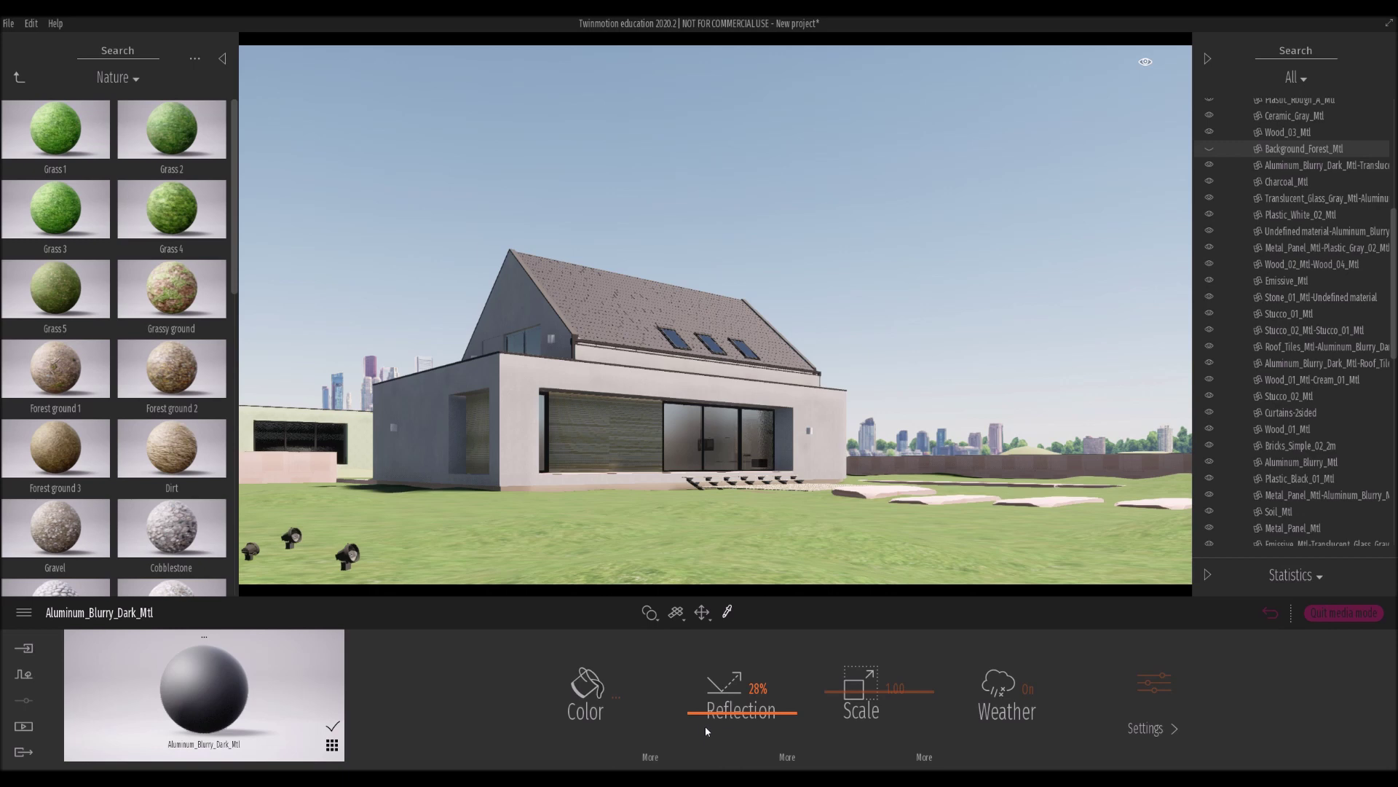
click(744, 407)
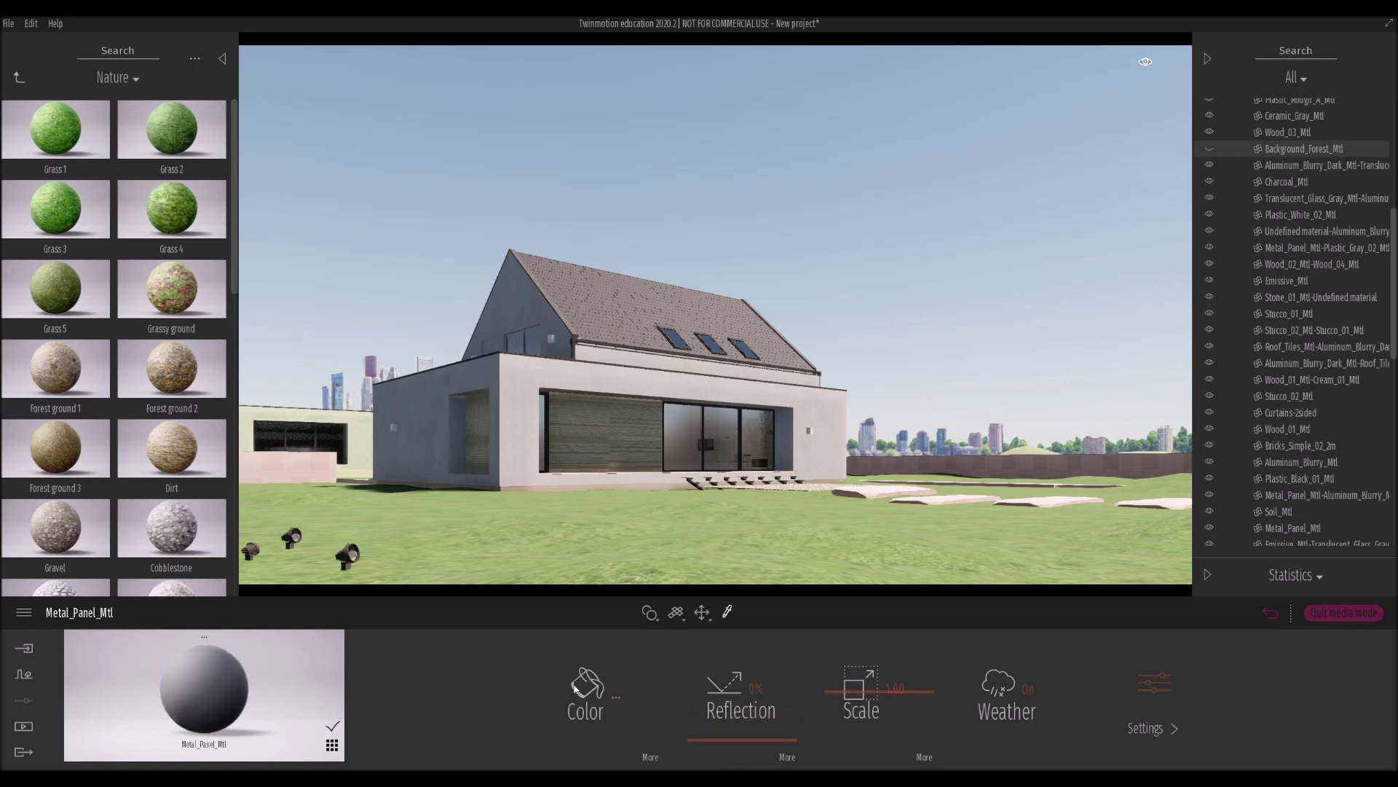
click(548, 430)
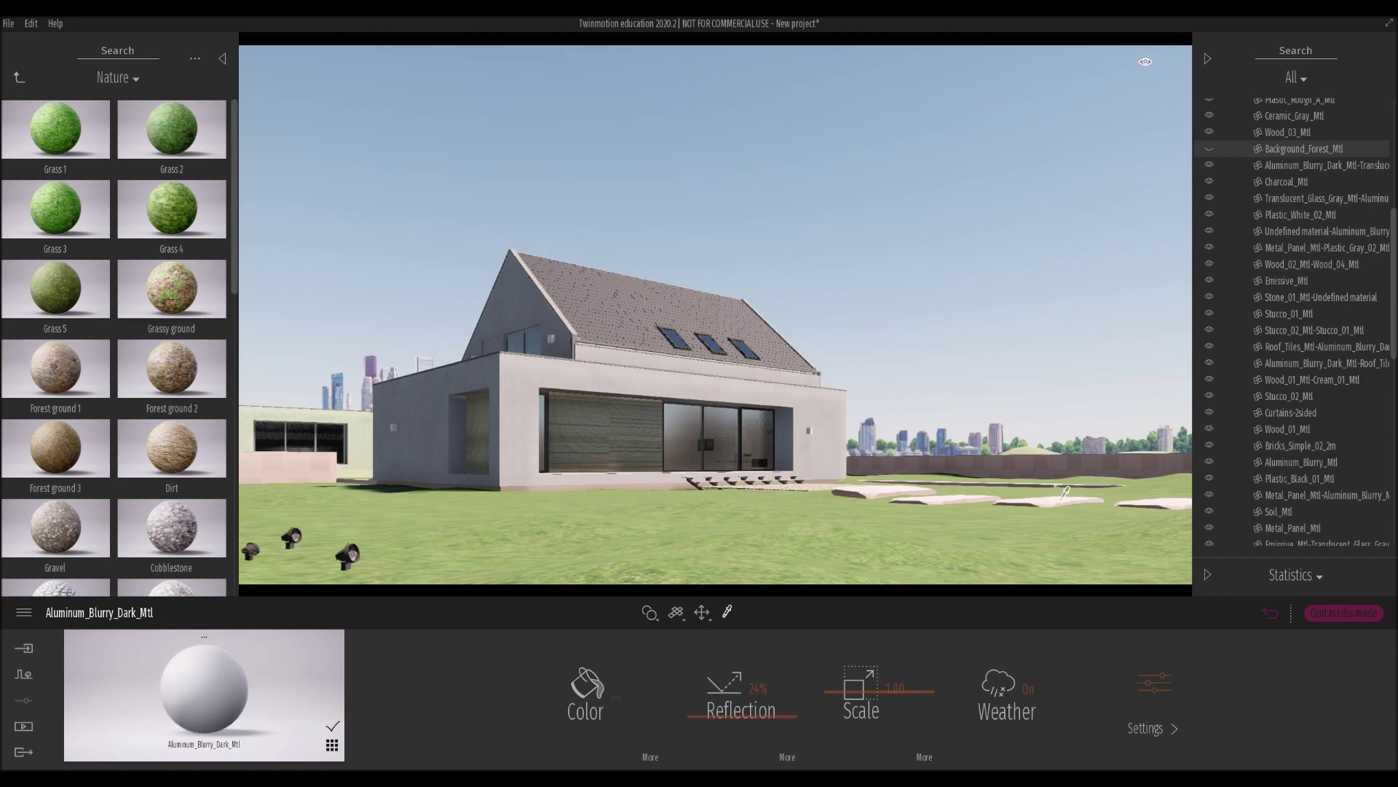
Open the preferences, and place a Sweet Birch from the tree library on the lawn near the stepping slabs
click(32, 24)
click(60, 191)
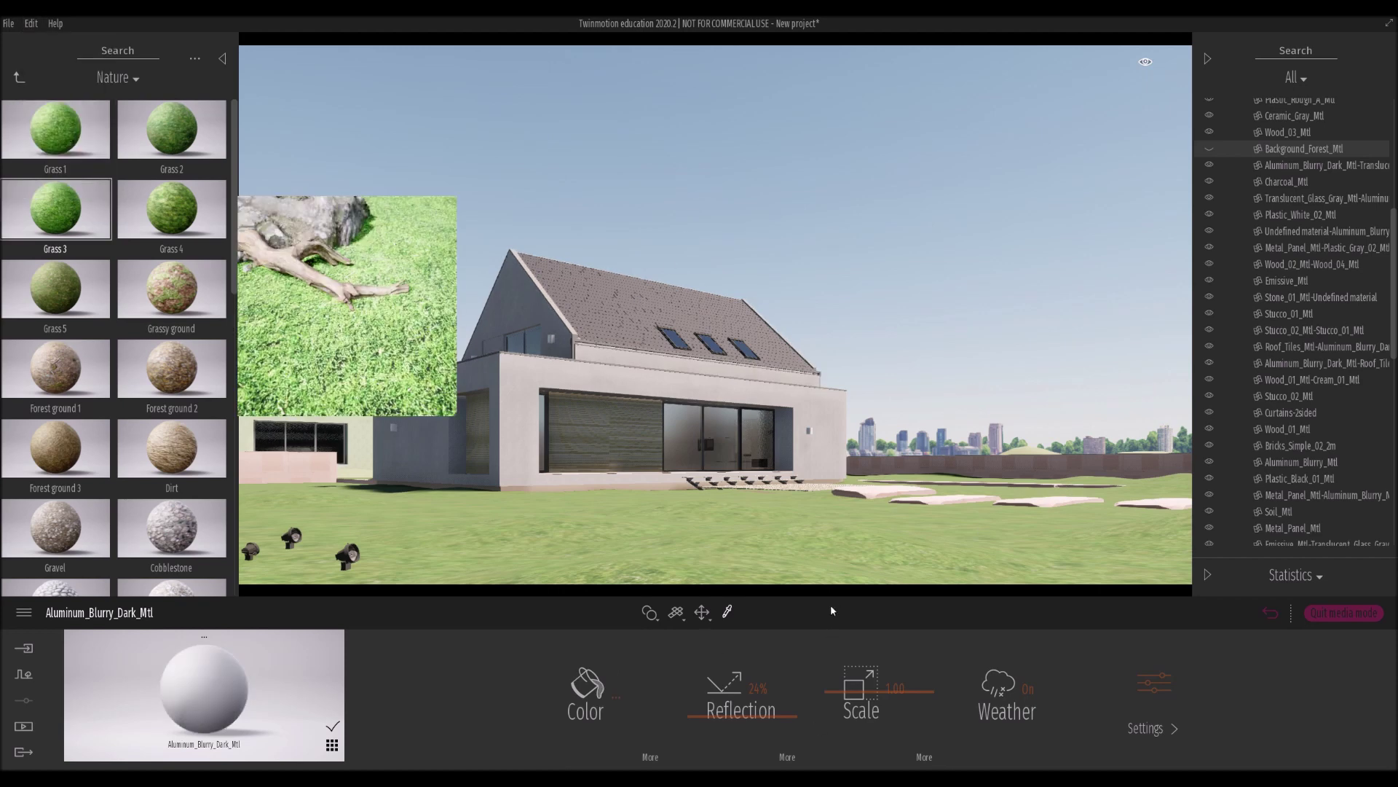
click(16, 77)
click(166, 141)
click(175, 140)
click(169, 142)
drag(169, 142, 1021, 496)
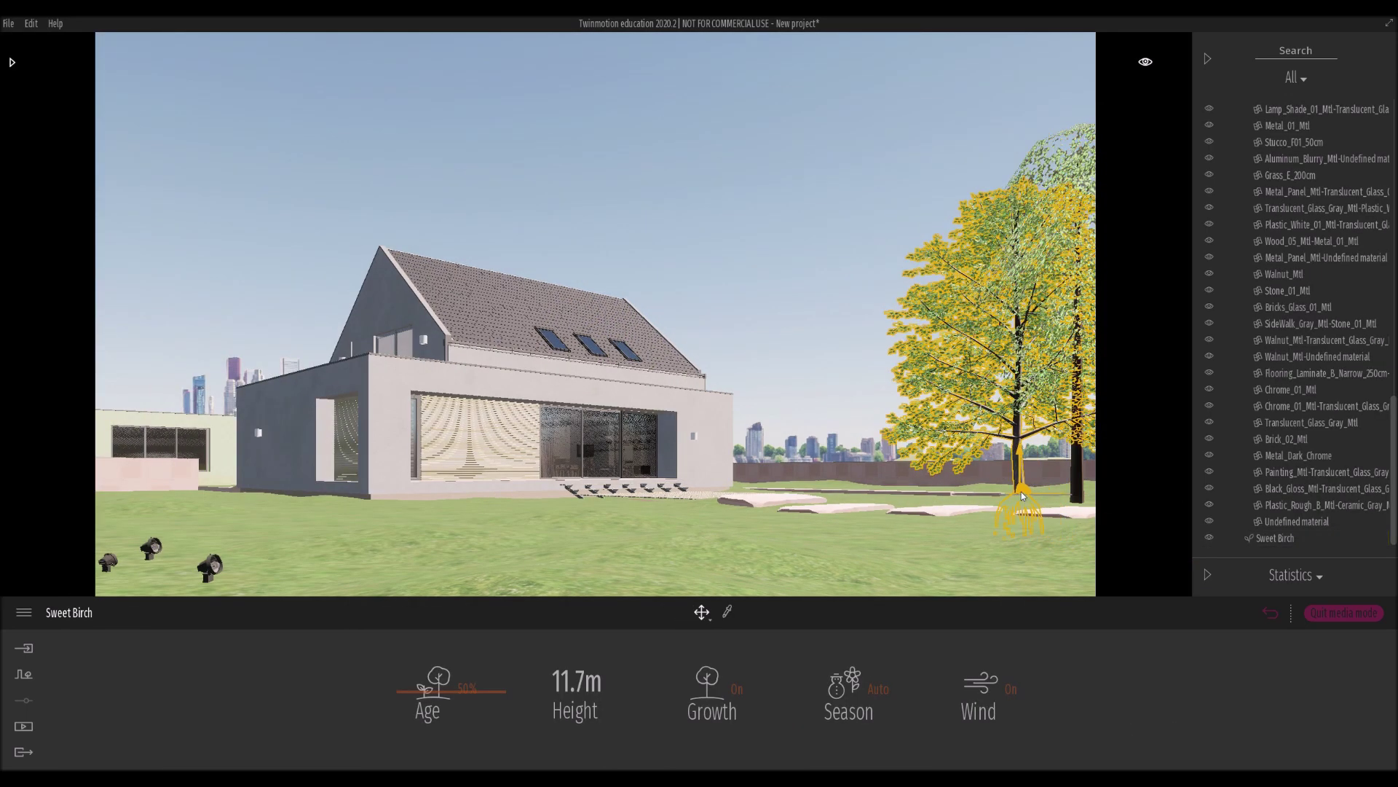
Copy the Sweet Birch several times to form a cluster of trees behind the stepping slabs
click(672, 473)
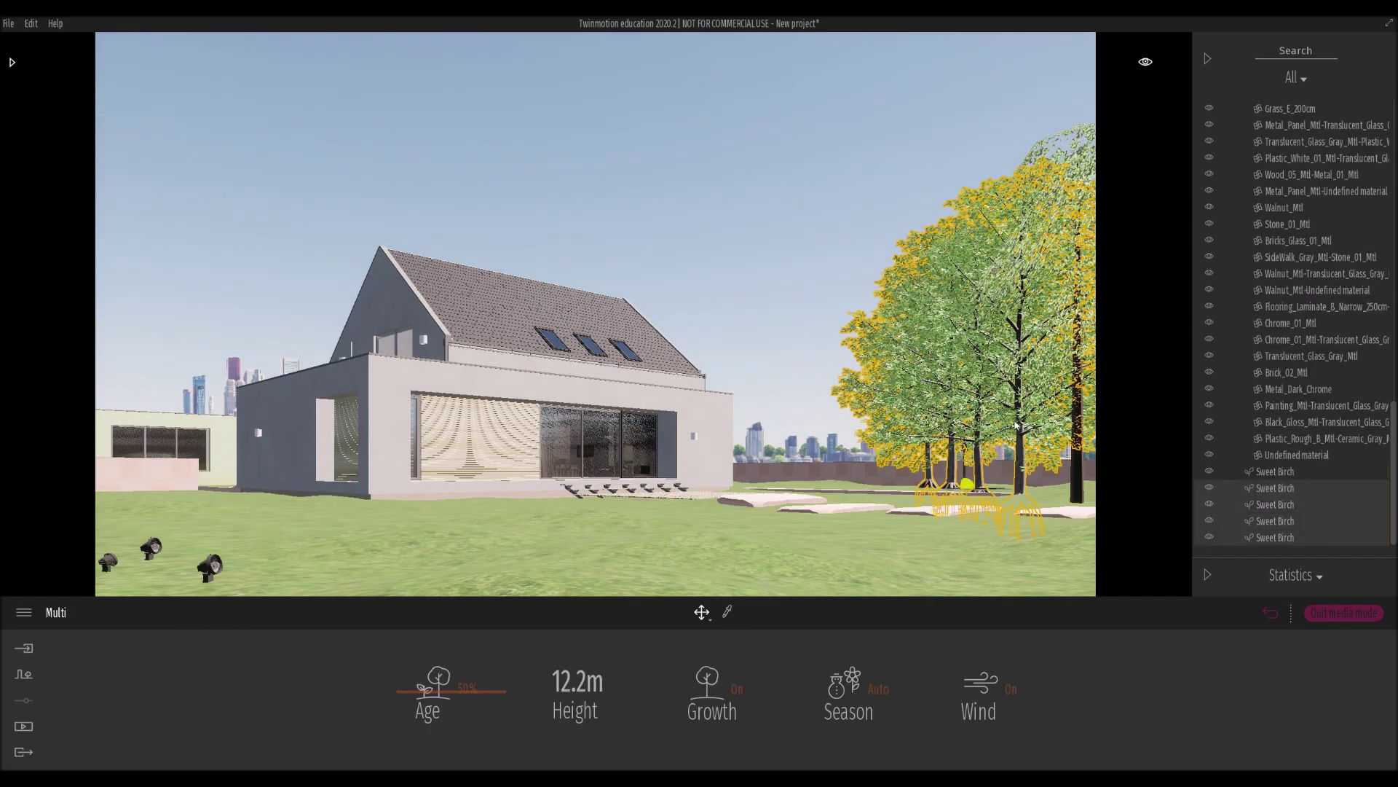
click(1269, 504)
ctrl+click(1268, 538)
shift+drag(965, 488, 960, 487)
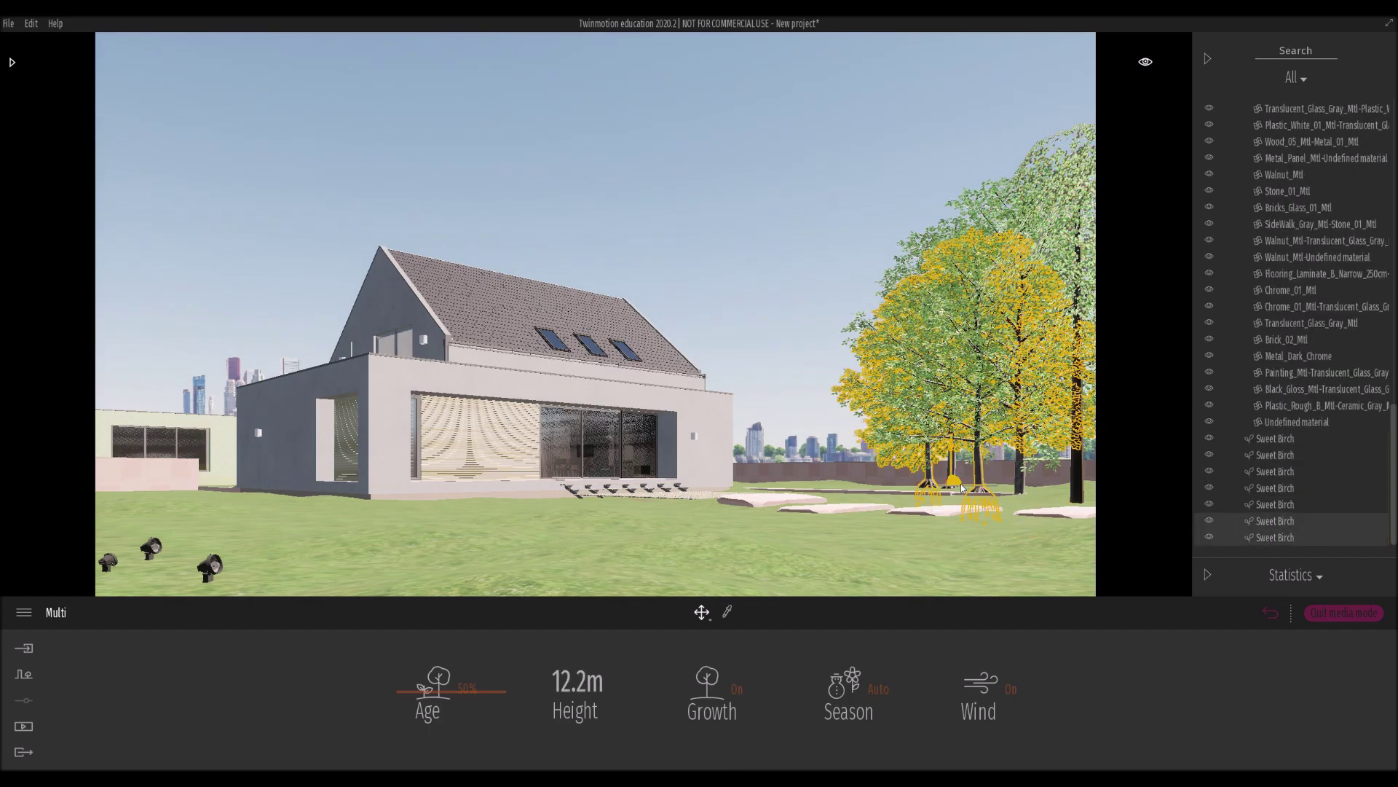
Extend the tree row toward the back of the house with more Sweet Birch copies and return to the Image1 view
middle_drag(961, 488, 954, 583)
drag(946, 576, 849, 549)
click(1274, 539)
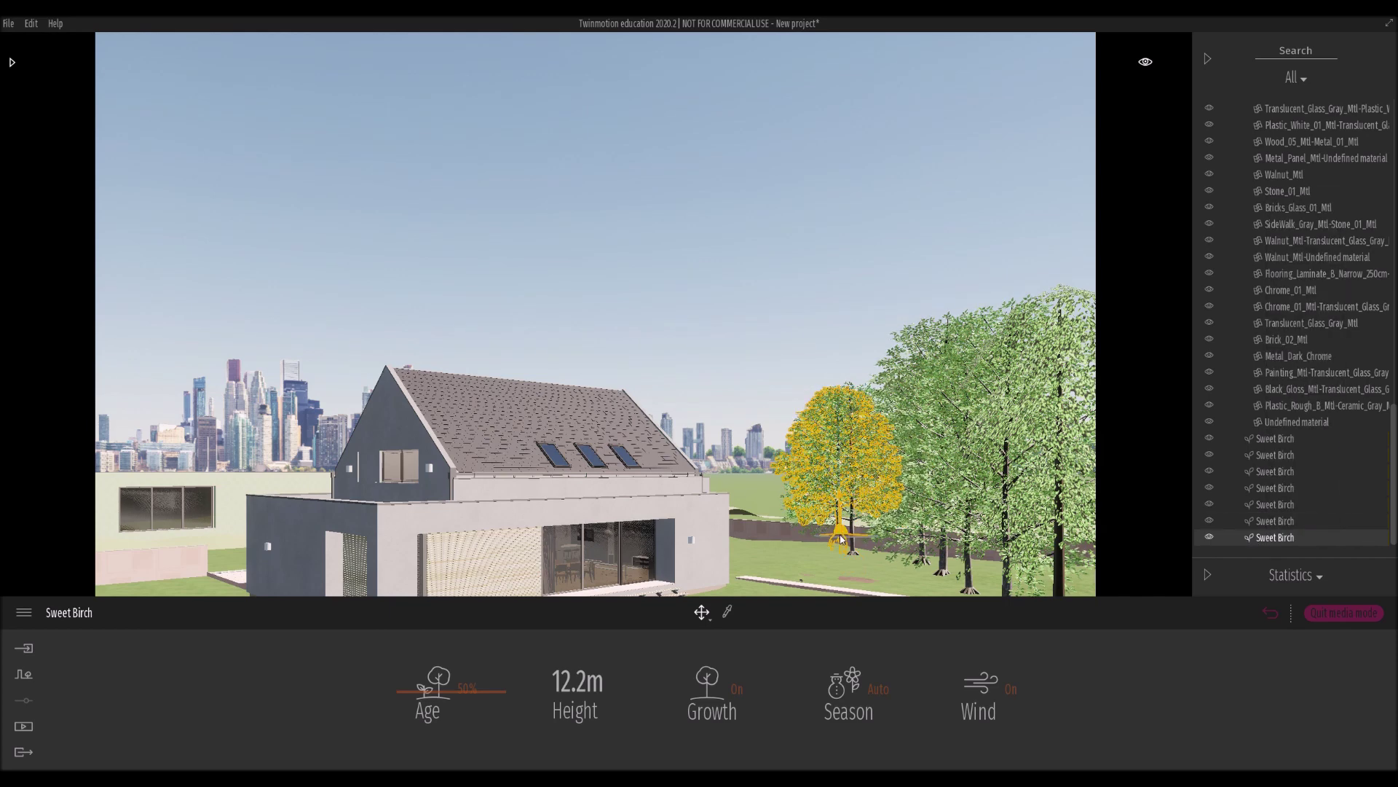
drag(839, 540, 804, 537)
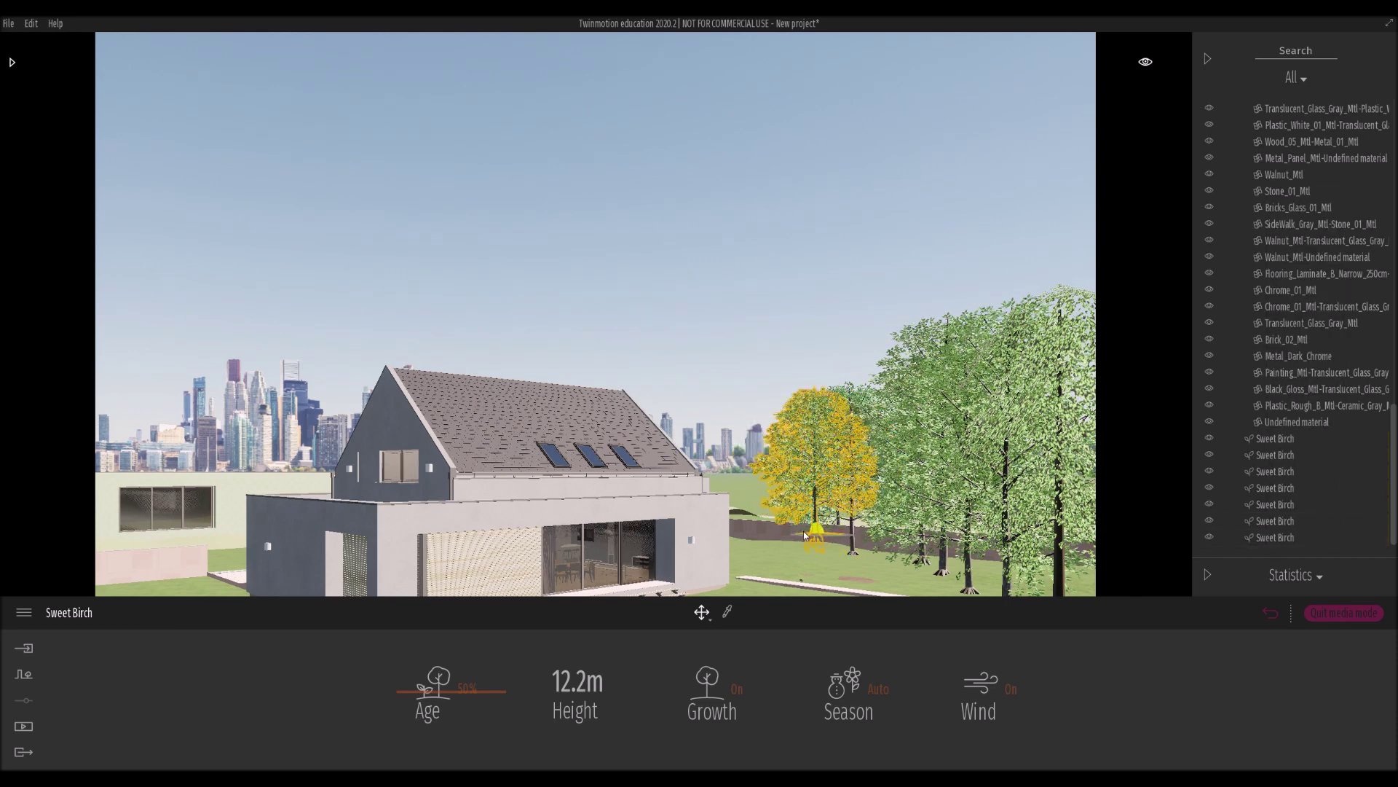
key(Escape)
click(228, 675)
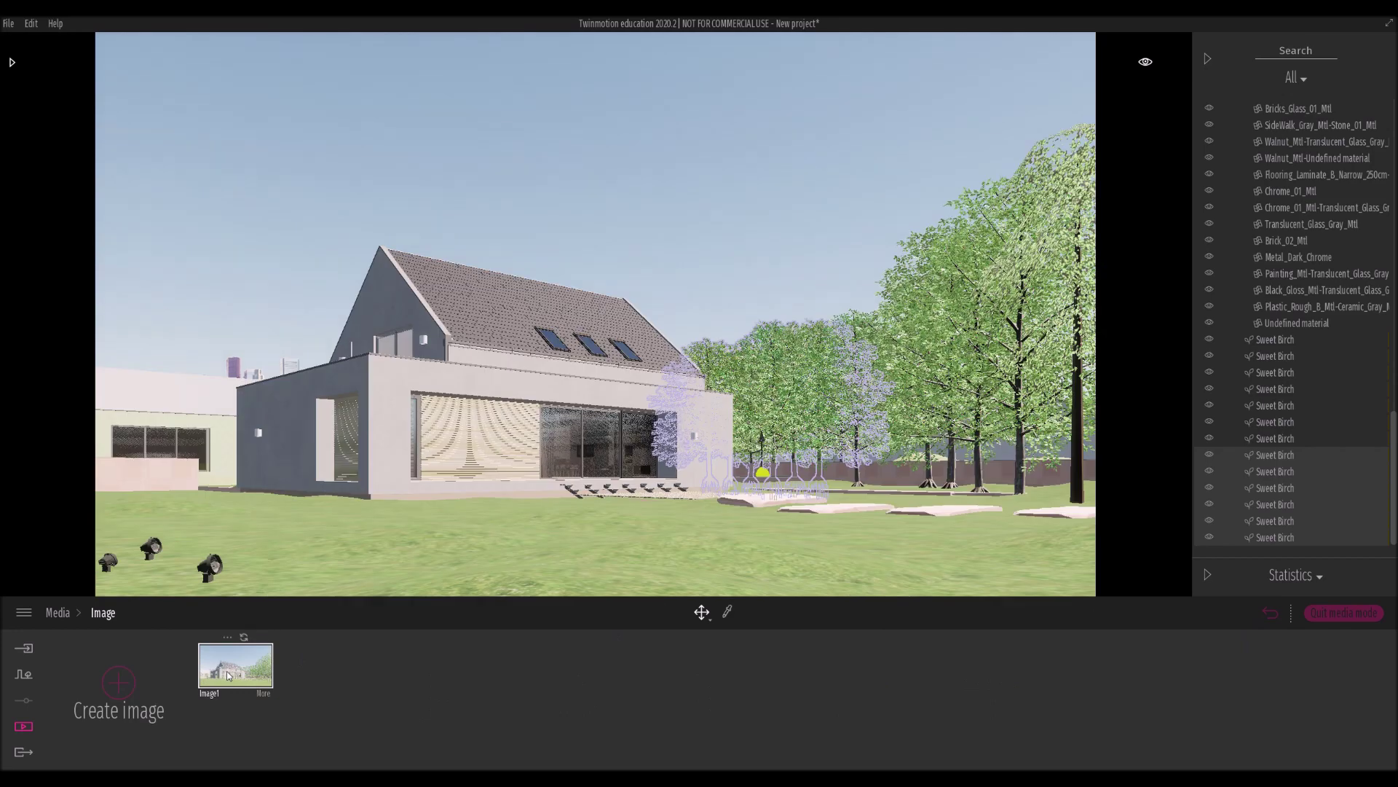
Relocate a Sweet Birch to the garage side of the house and copy it into a row of trees there
click(1080, 499)
right_drag(989, 498, 973, 519)
drag(971, 530, 146, 474)
middle_drag(146, 473, 320, 568)
shift+drag(320, 568, 689, 501)
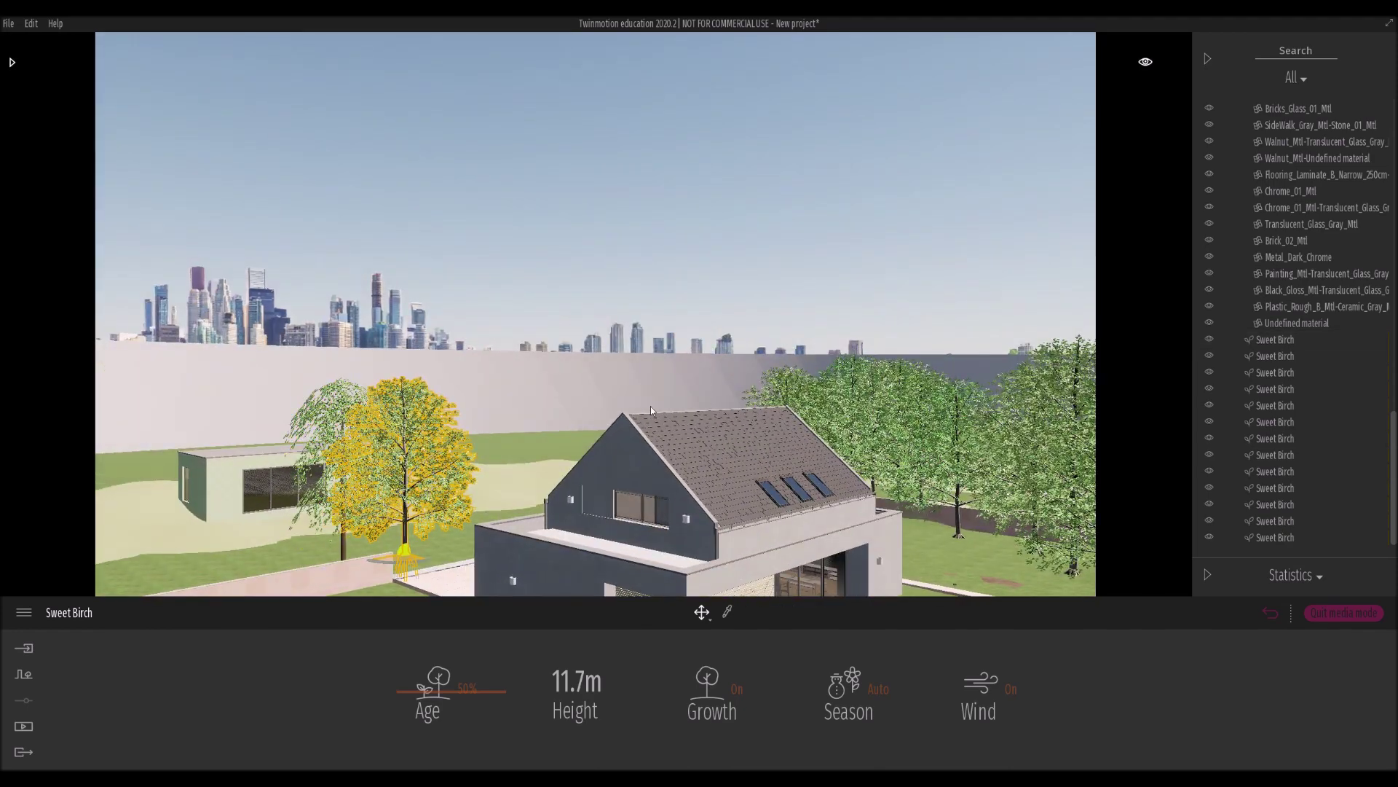
drag(404, 559, 271, 582)
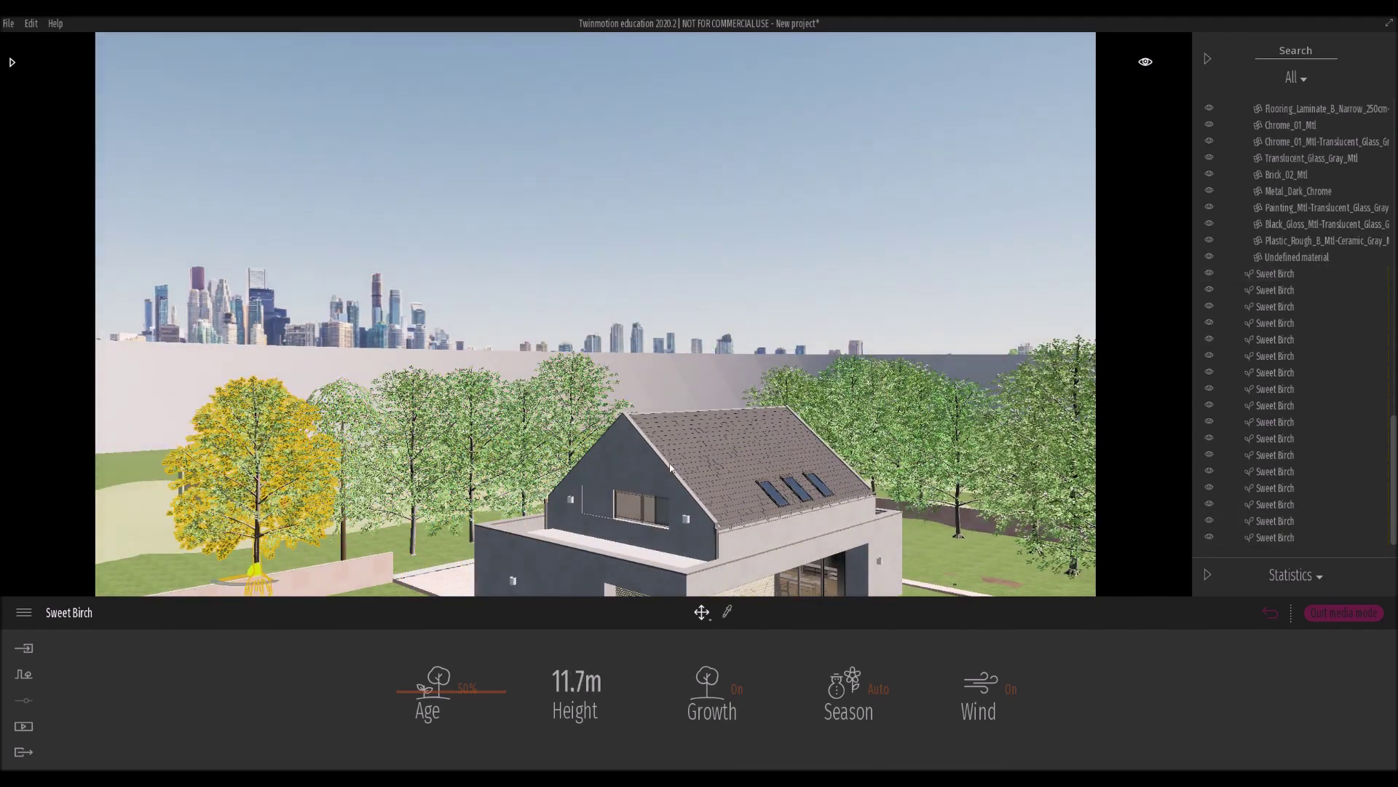
Paste two more Sweet Birches into the garage-side tree row and return to the saved image view
key(ctrl+v)
key(ctrl+v)
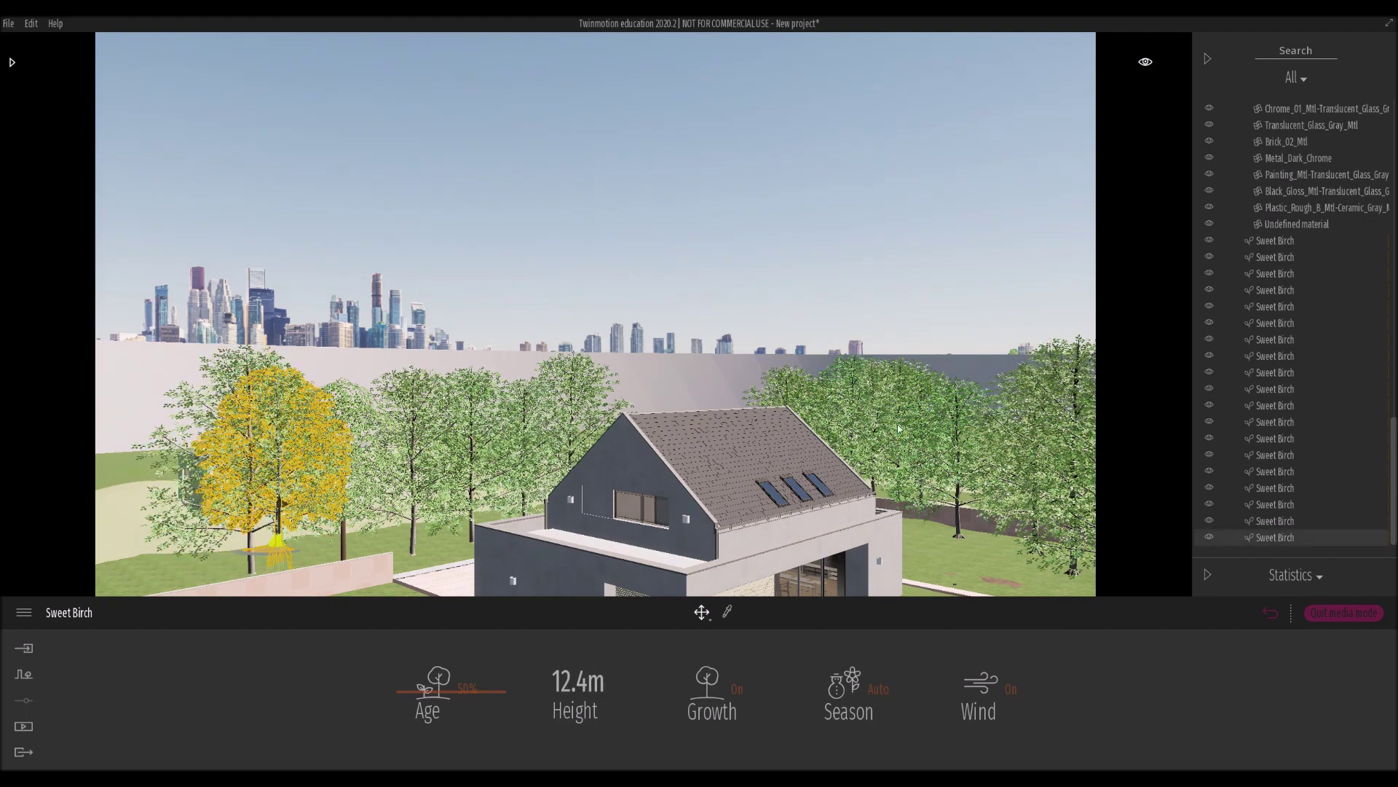
click(1270, 613)
Set the Sweet Birches' age to 80% and delete the tree standing behind the house roof
click(31, 23)
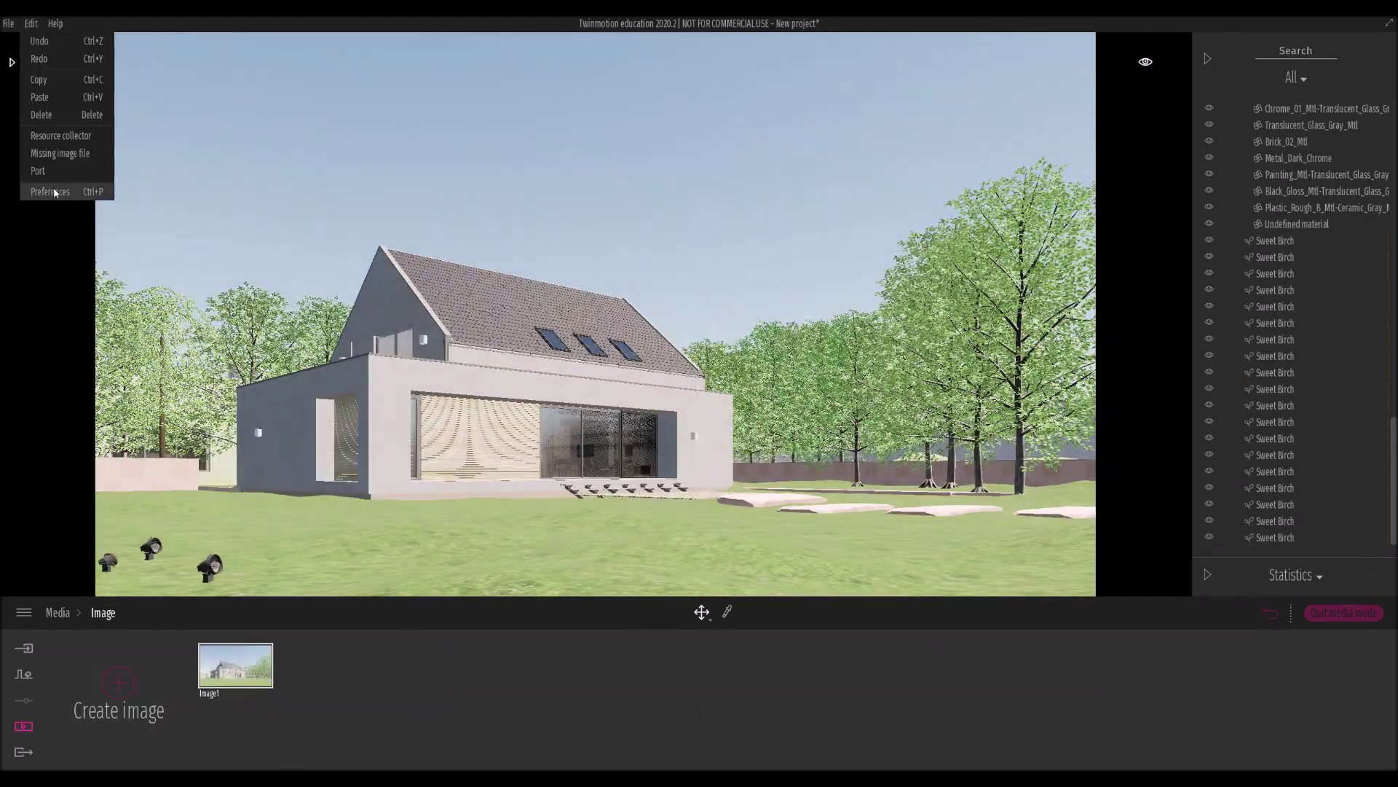
click(929, 373)
drag(457, 683, 410, 667)
click(449, 261)
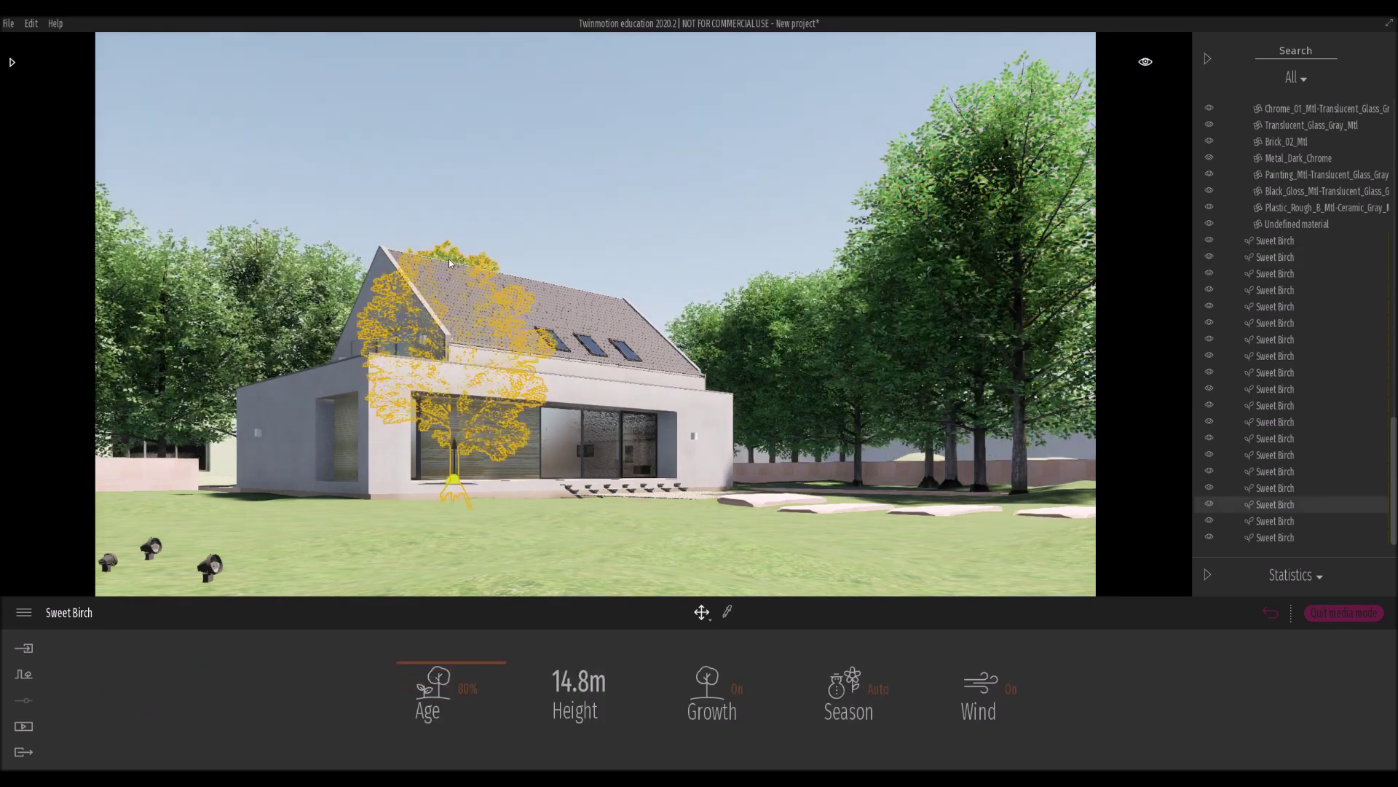
key(Delete)
Paste a copy of the large foreground Sweet Birch on the garage side and set its age to 99%
click(1021, 453)
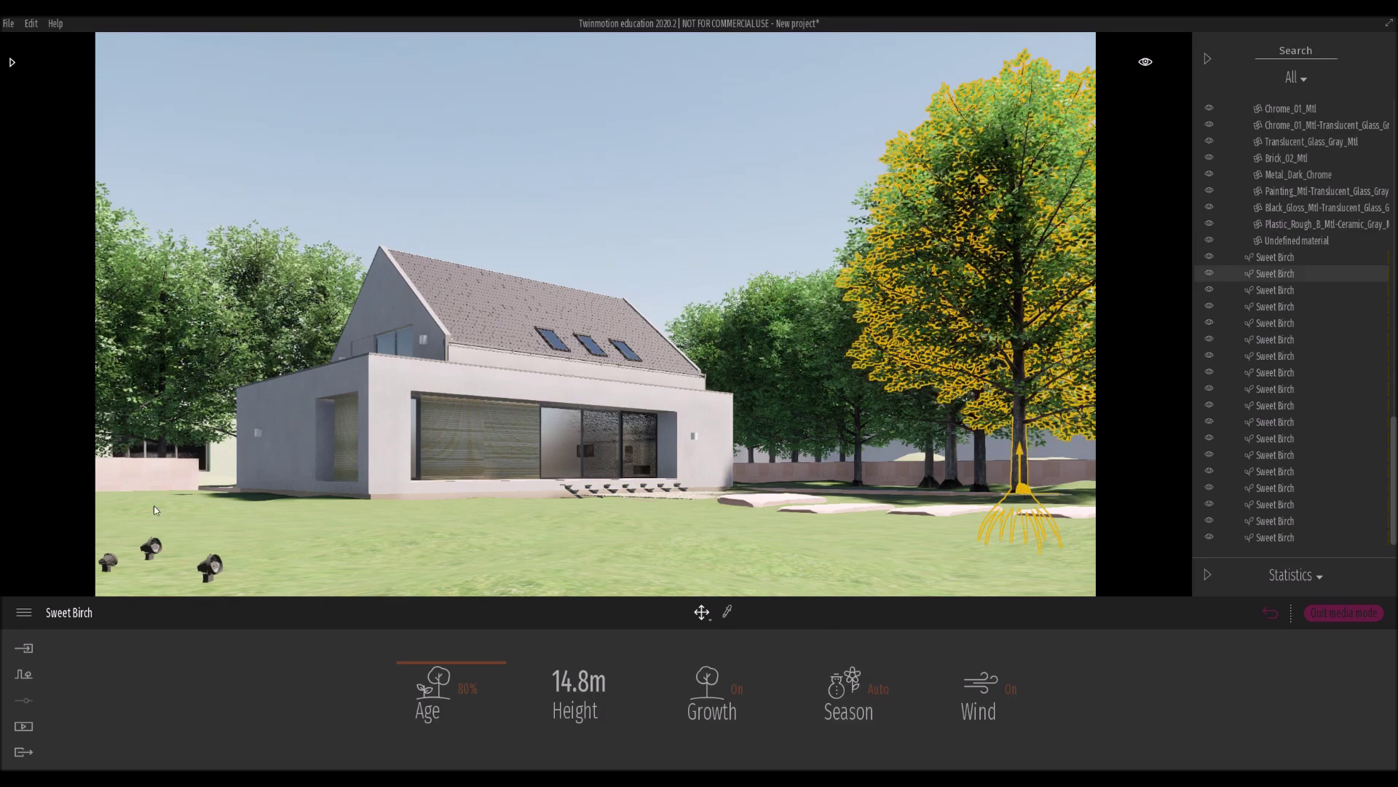
key(ctrl+v)
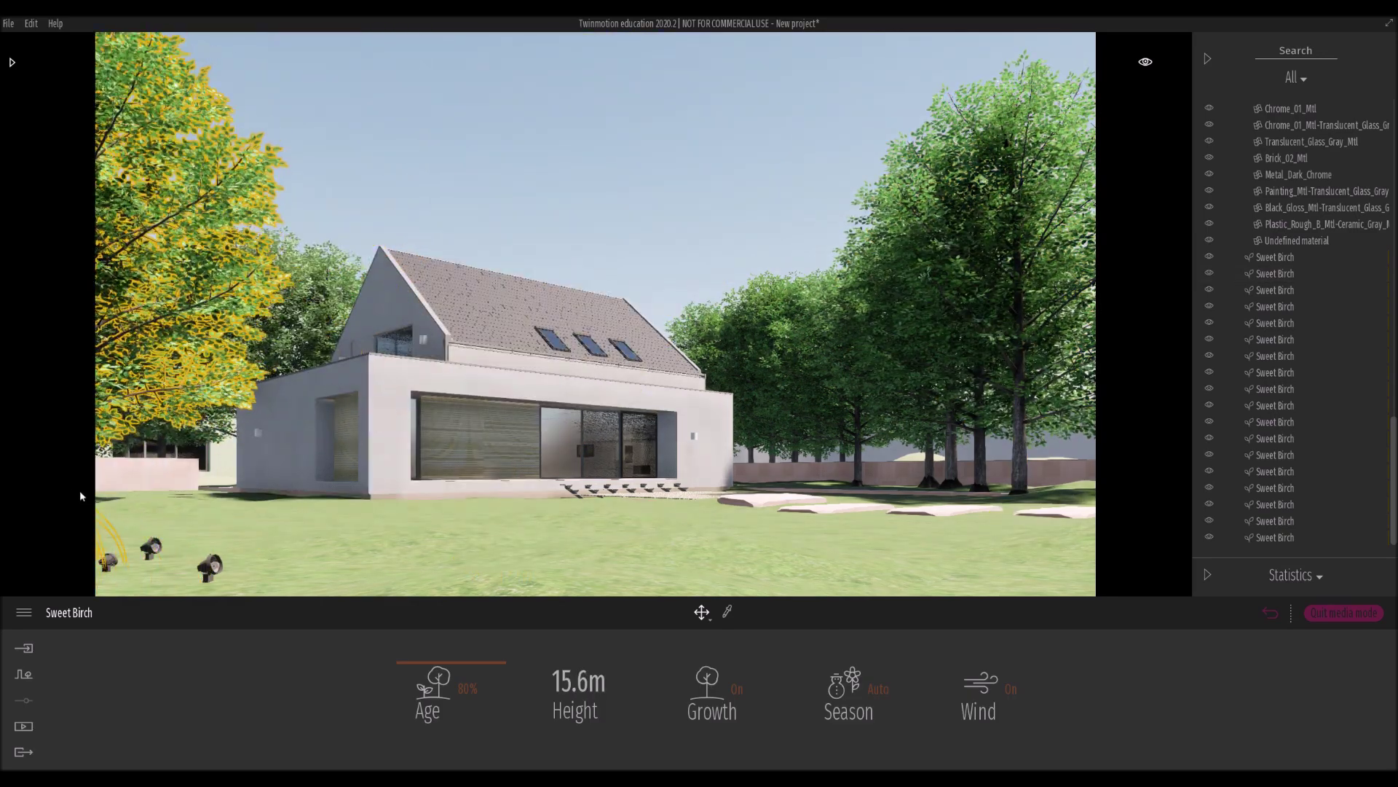
drag(421, 655, 420, 644)
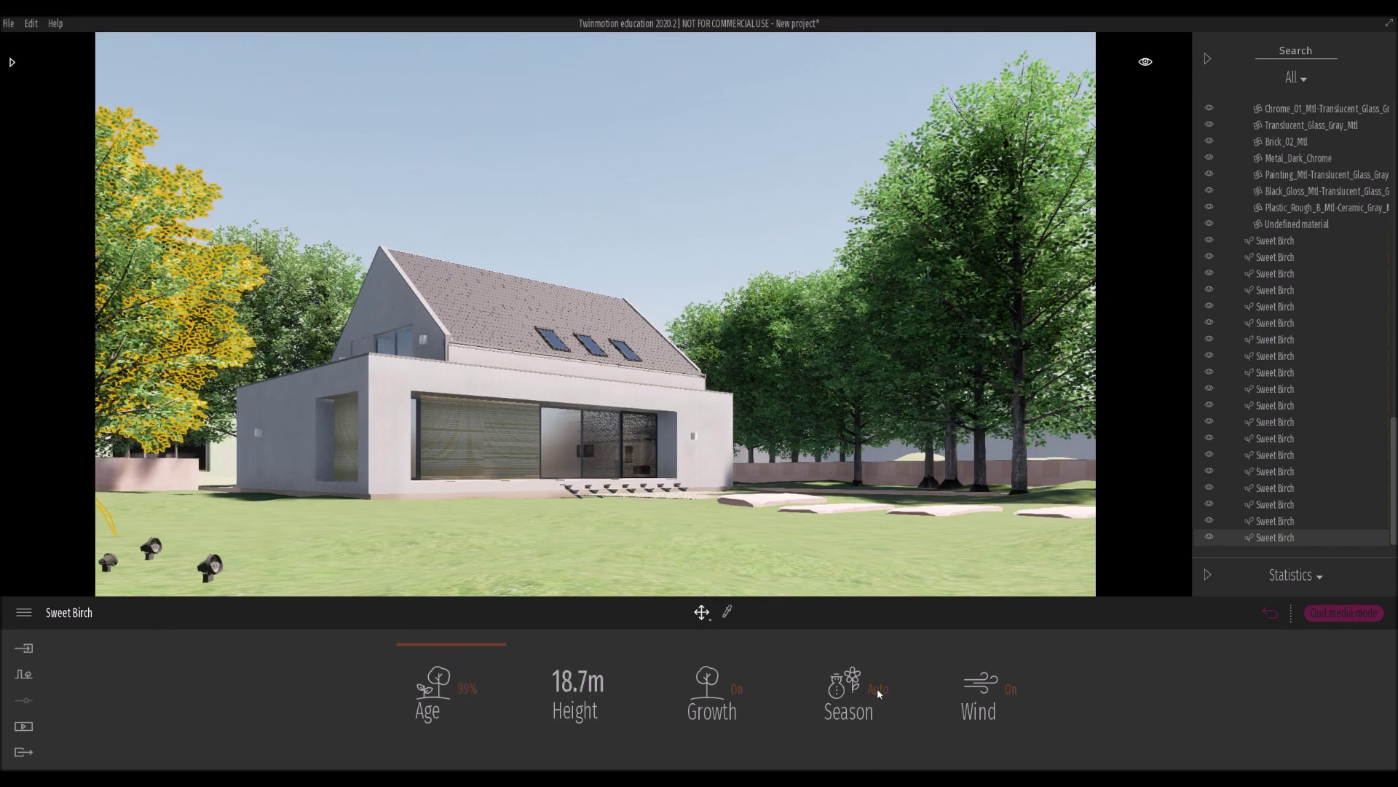
Set the season of all Sweet Birch trees to Autumn and clear the selection
click(859, 625)
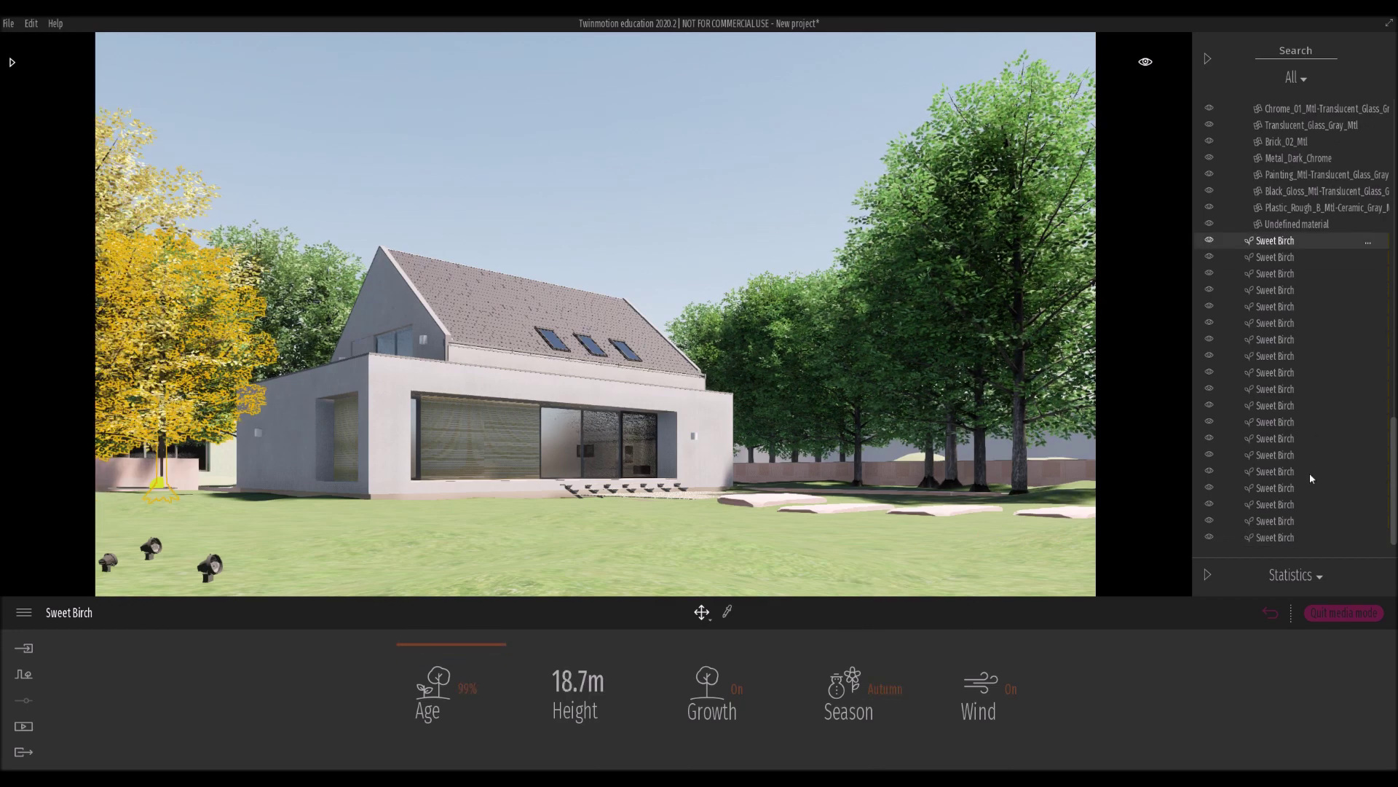
shift+click(1274, 538)
click(870, 688)
click(859, 623)
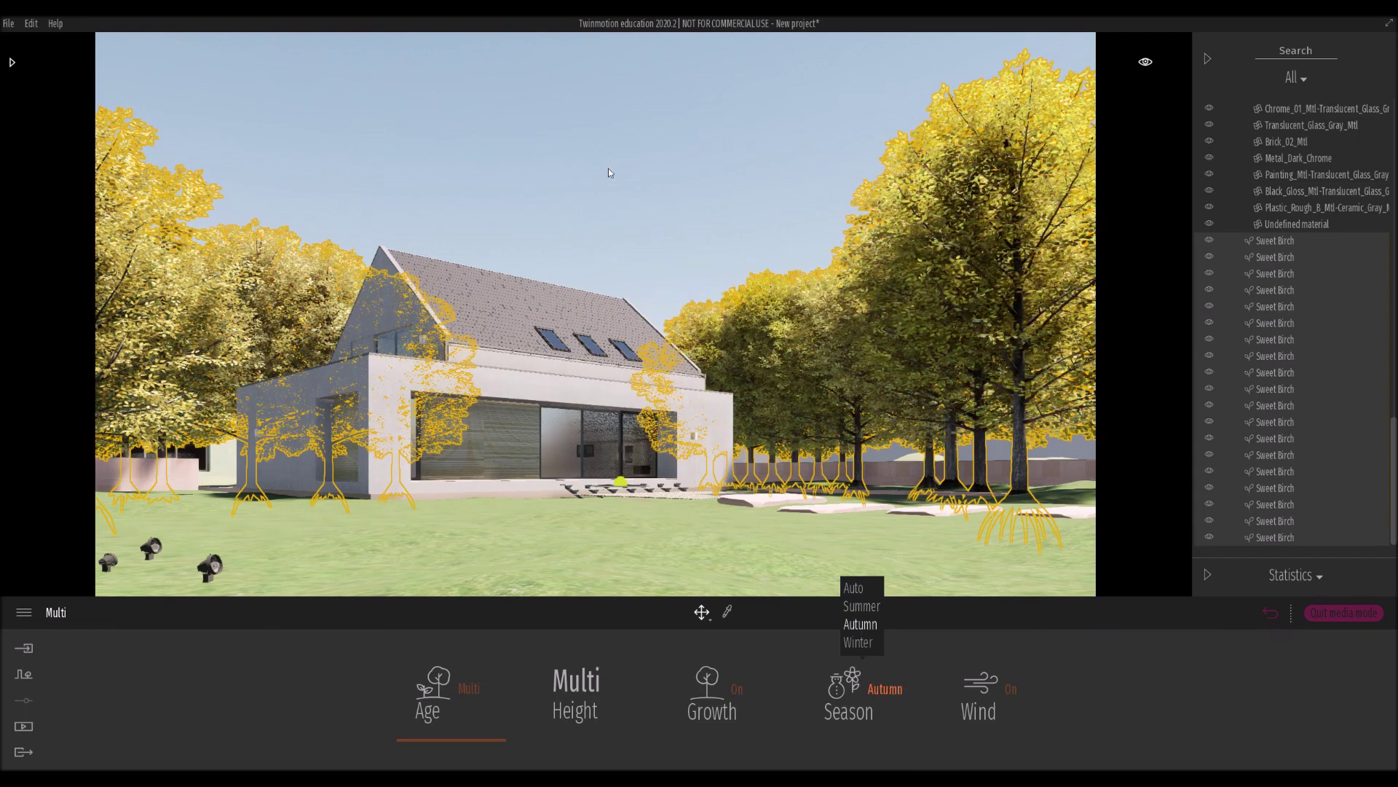
click(609, 173)
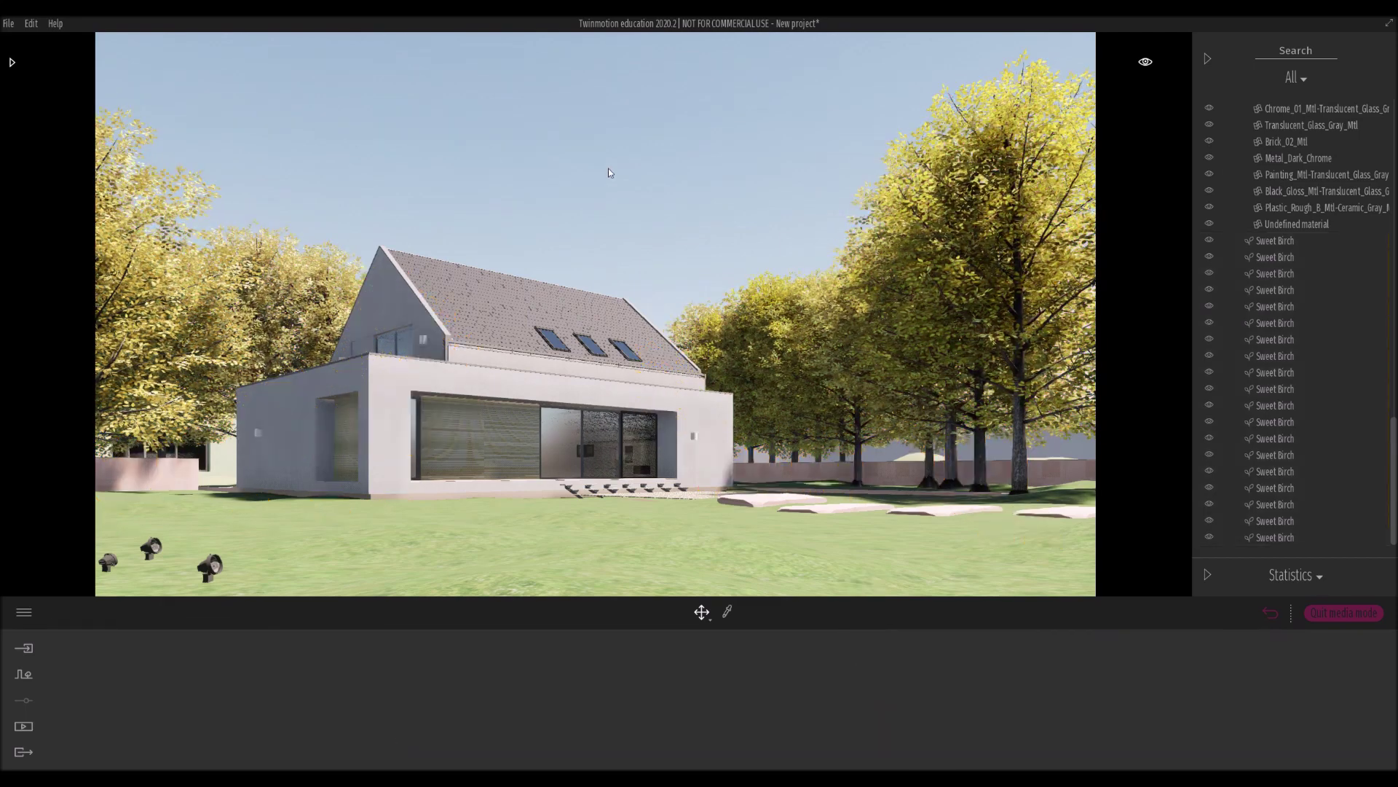
Adjust the preferences and fill the vegetation scatter palette with repeated Long grass 01 entries
click(29, 24)
click(587, 397)
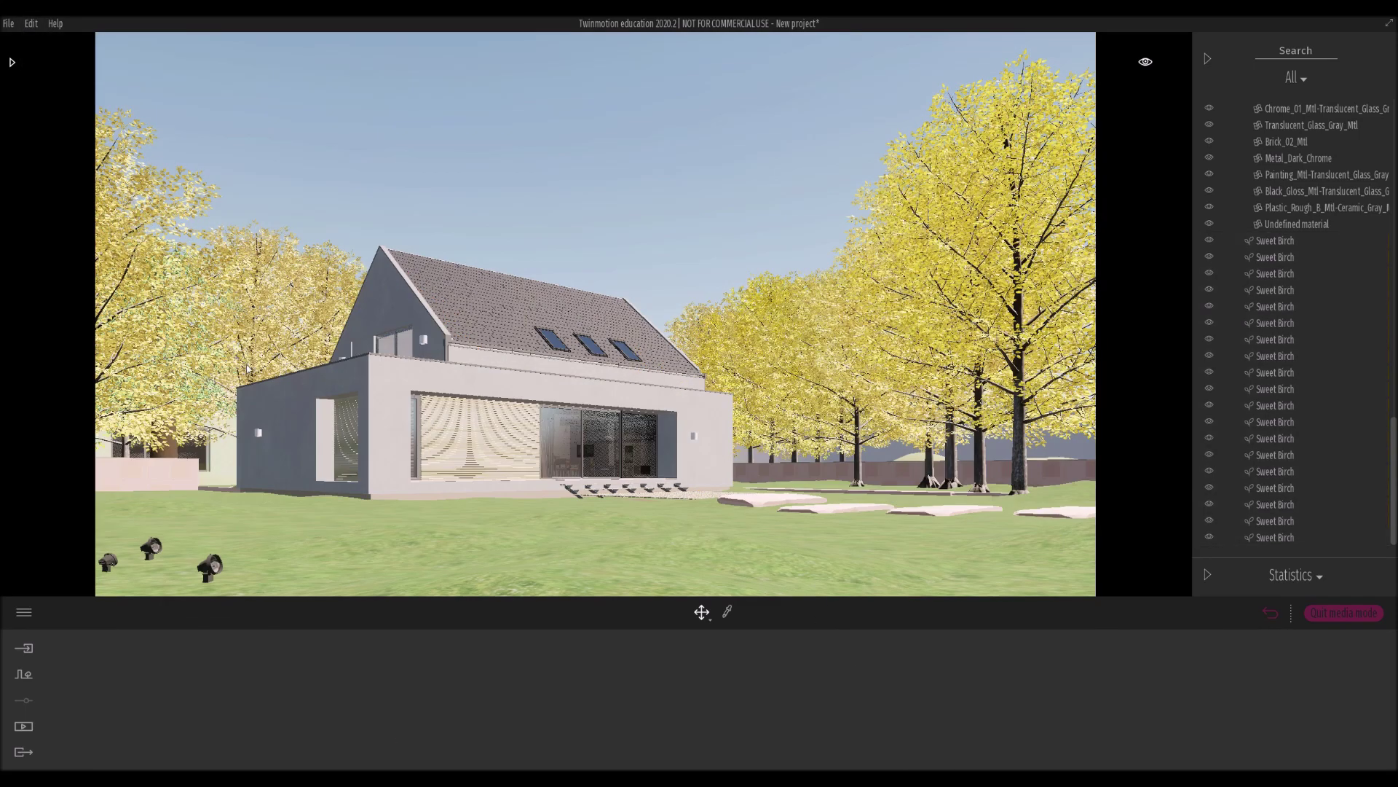
click(794, 682)
drag(171, 127, 248, 674)
drag(171, 128, 686, 681)
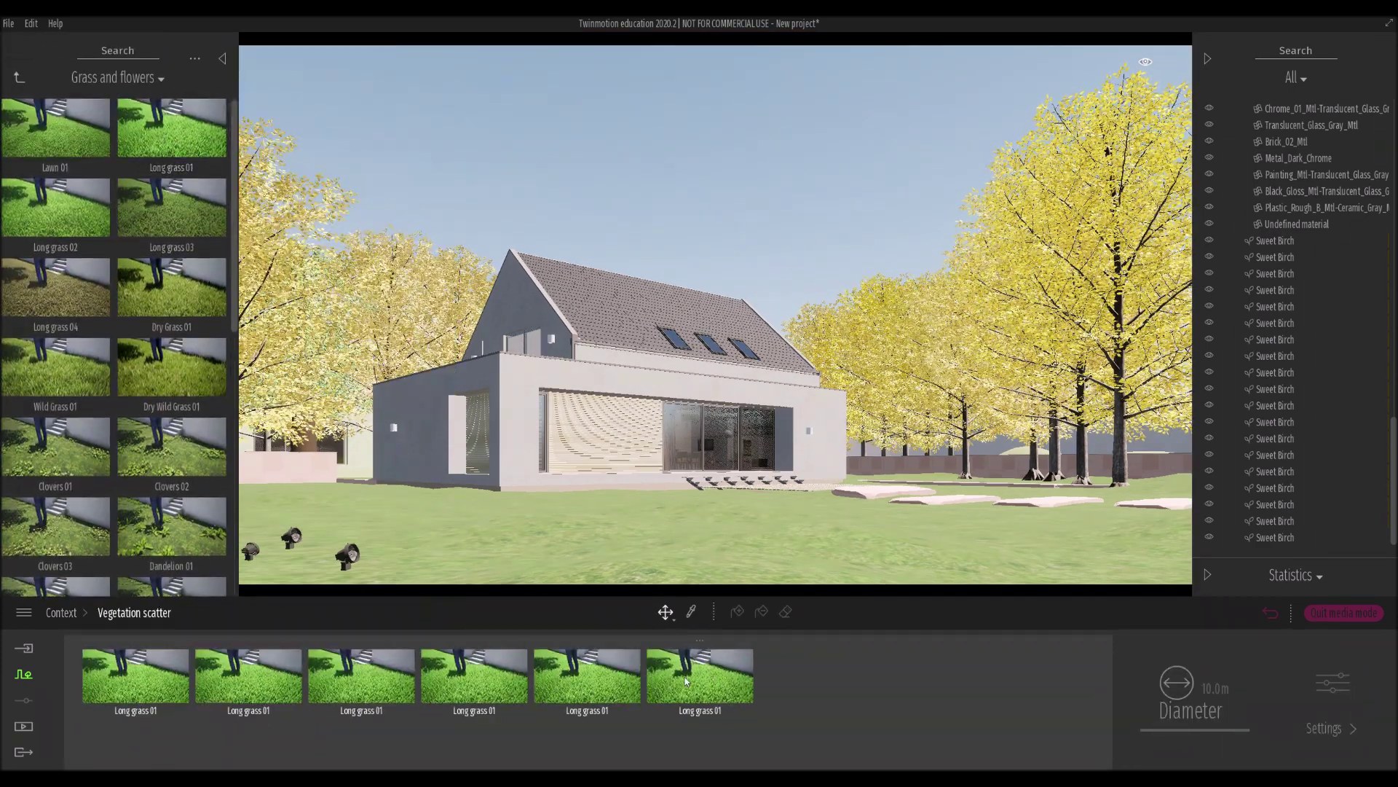
Scatter the Long grass 01 vegetation across the lawn and return to the saved image view
click(737, 612)
click(466, 517)
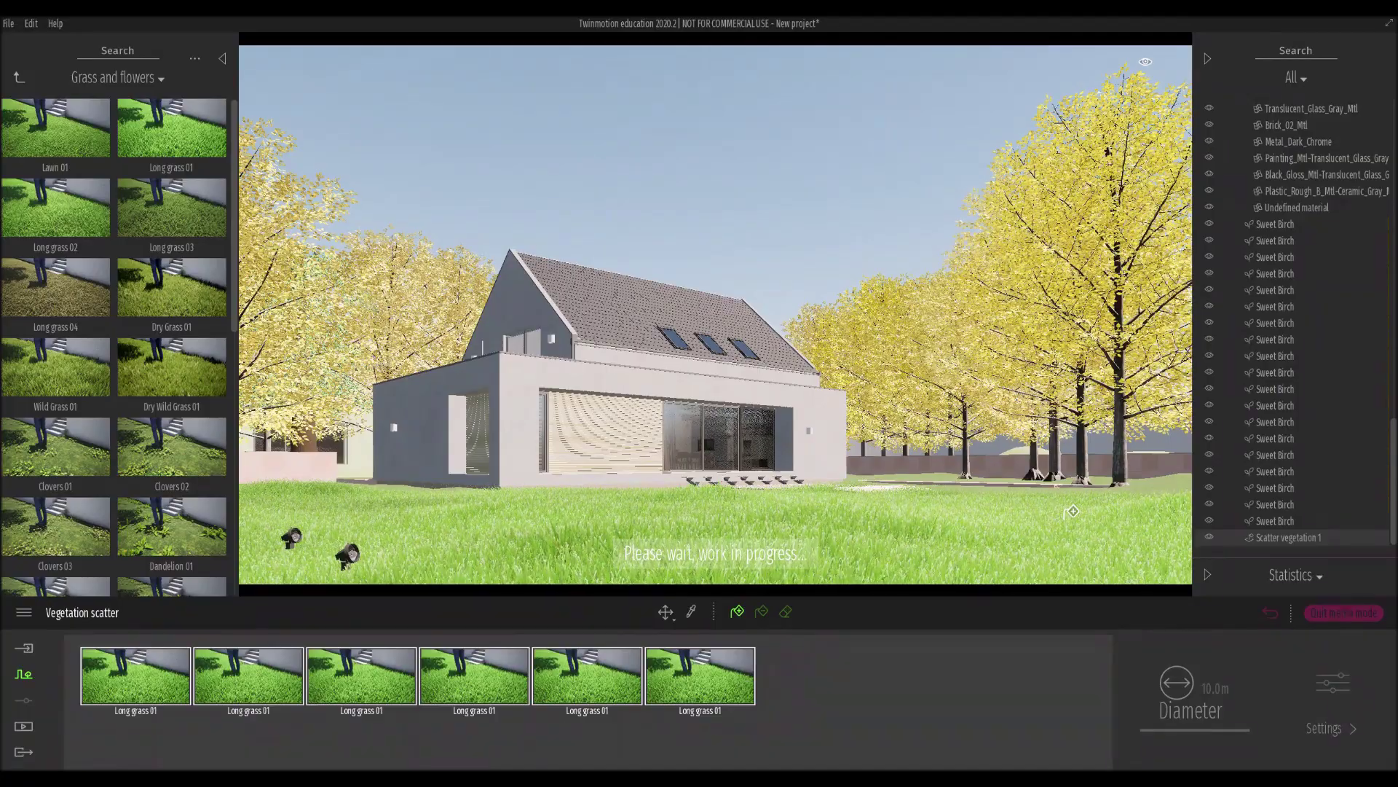
key(w)
middle_drag(1090, 524, 820, 520)
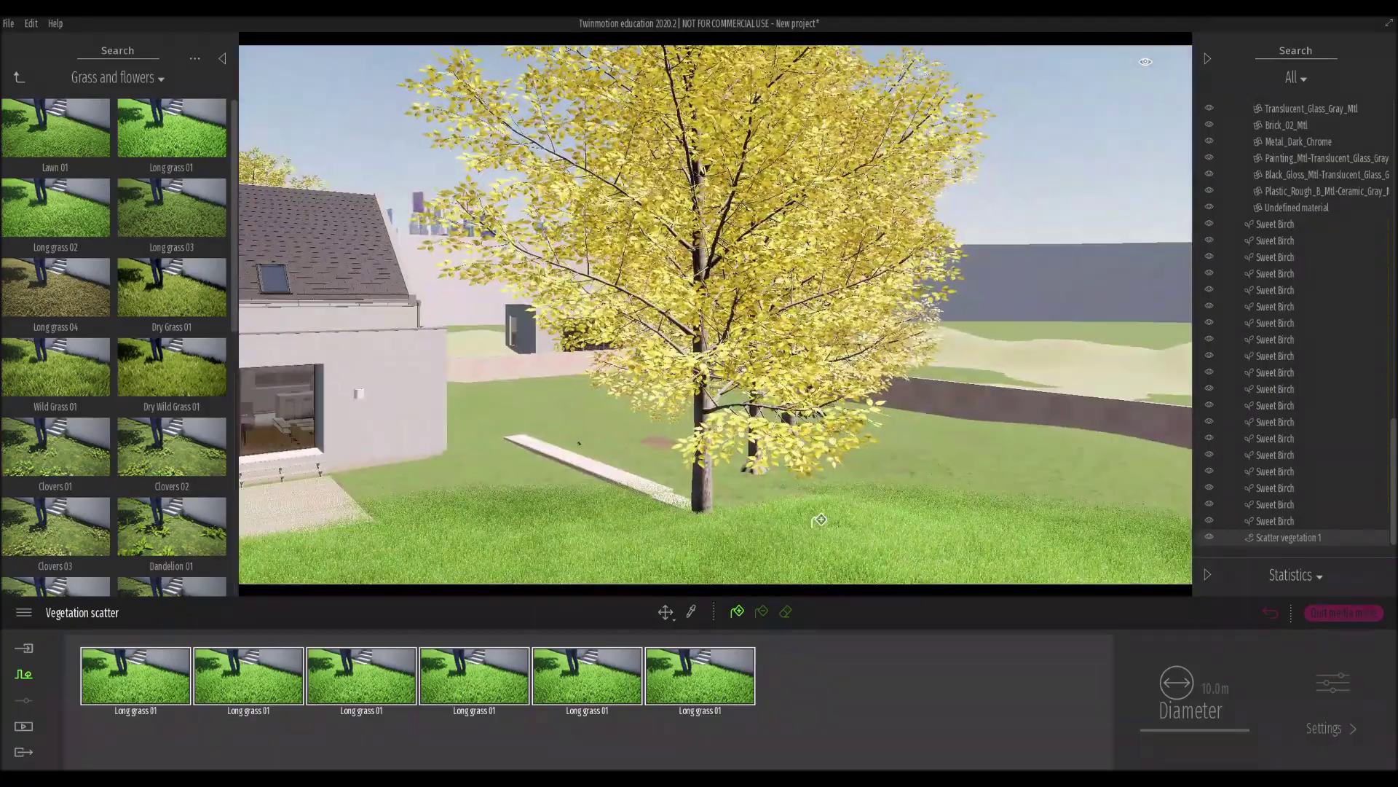
click(1270, 612)
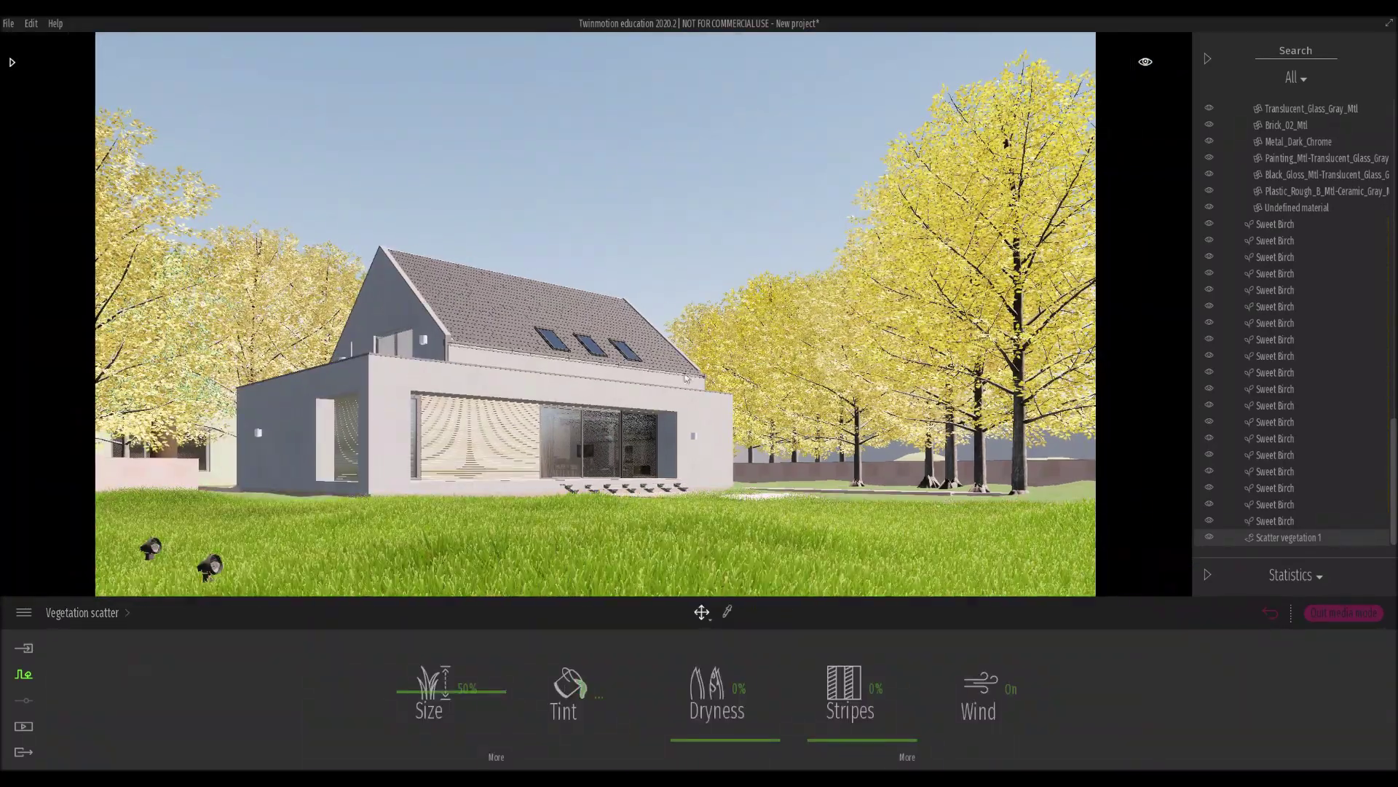
Adjust the rendering quality in the preferences
click(26, 21)
click(62, 193)
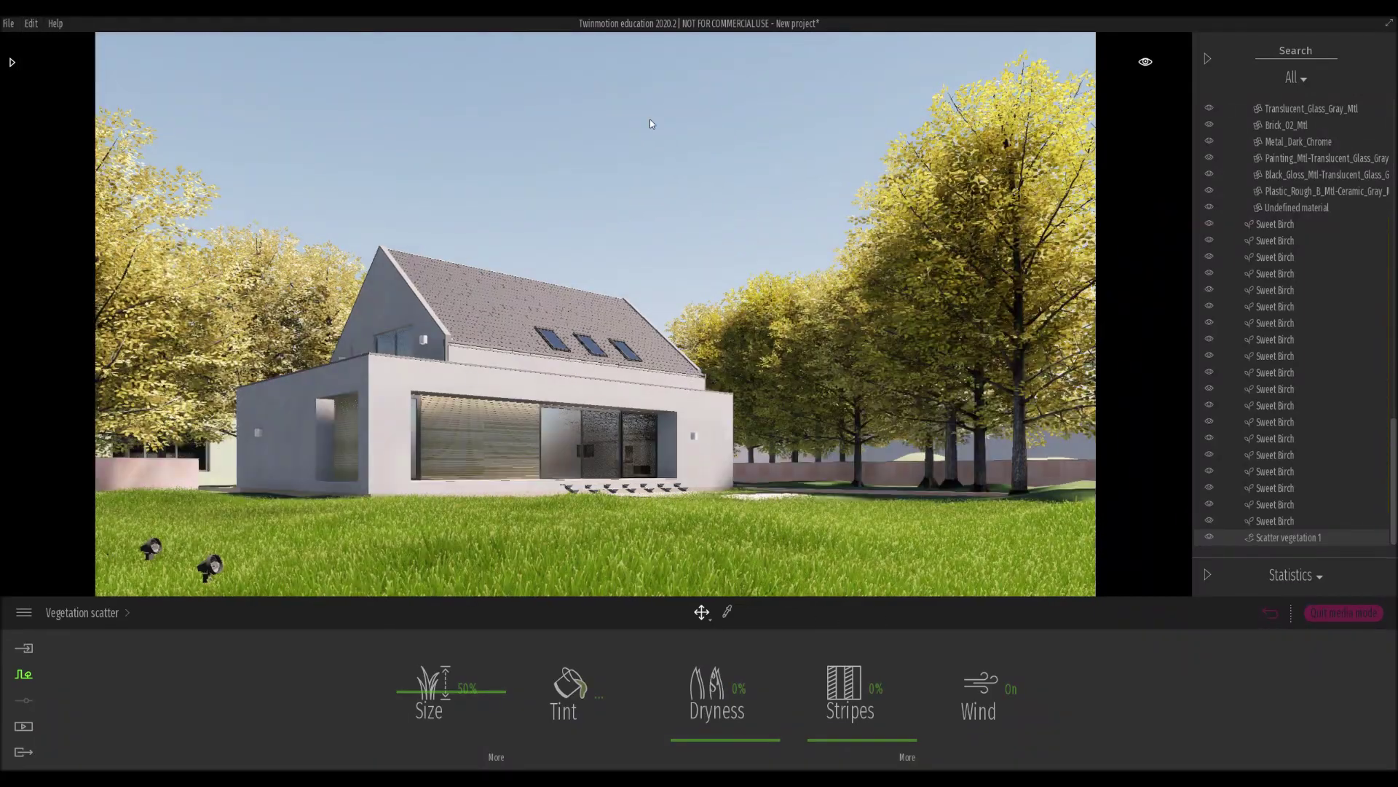
Apply the Polished concrete 01 material to the boundary wall behind the lawn and set its reflection to 0%
click(13, 63)
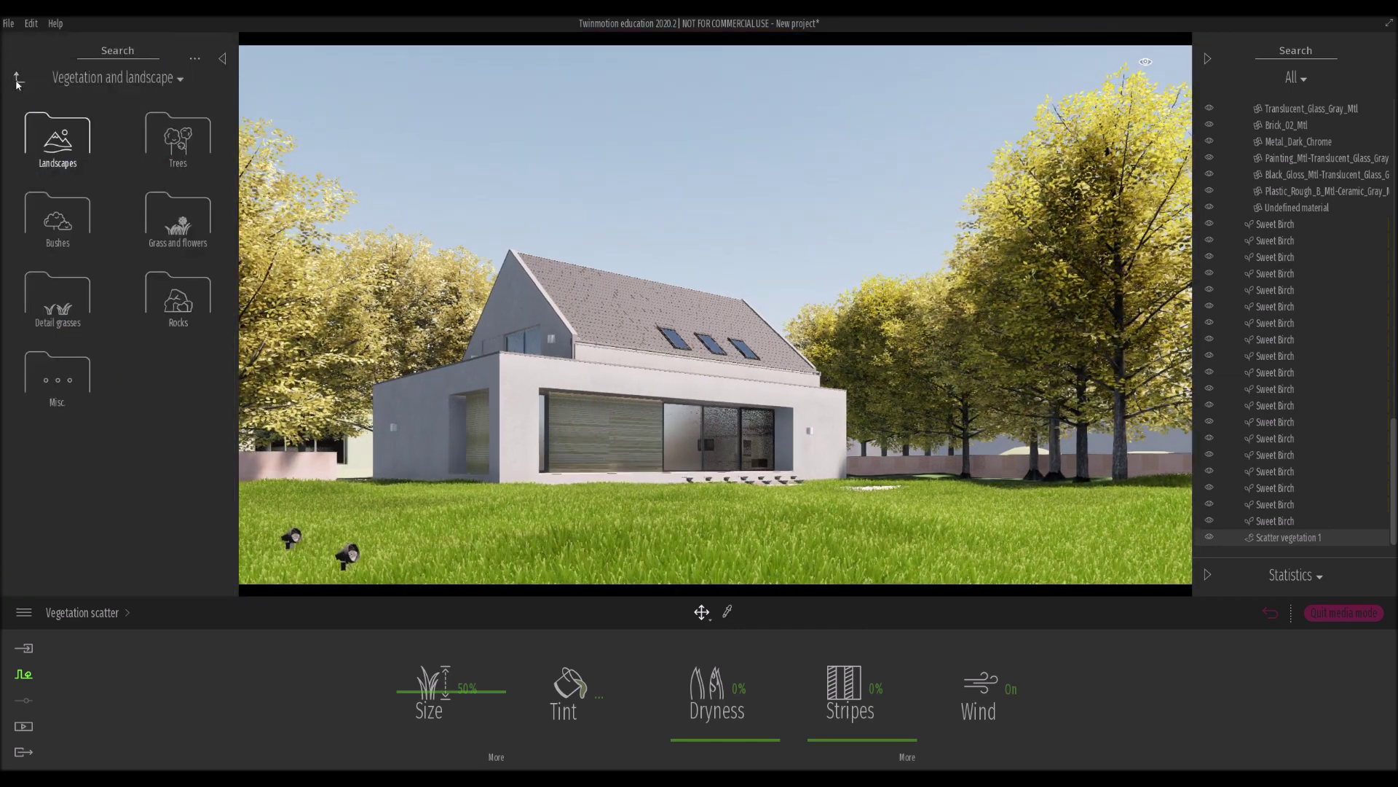
click(18, 78)
click(56, 144)
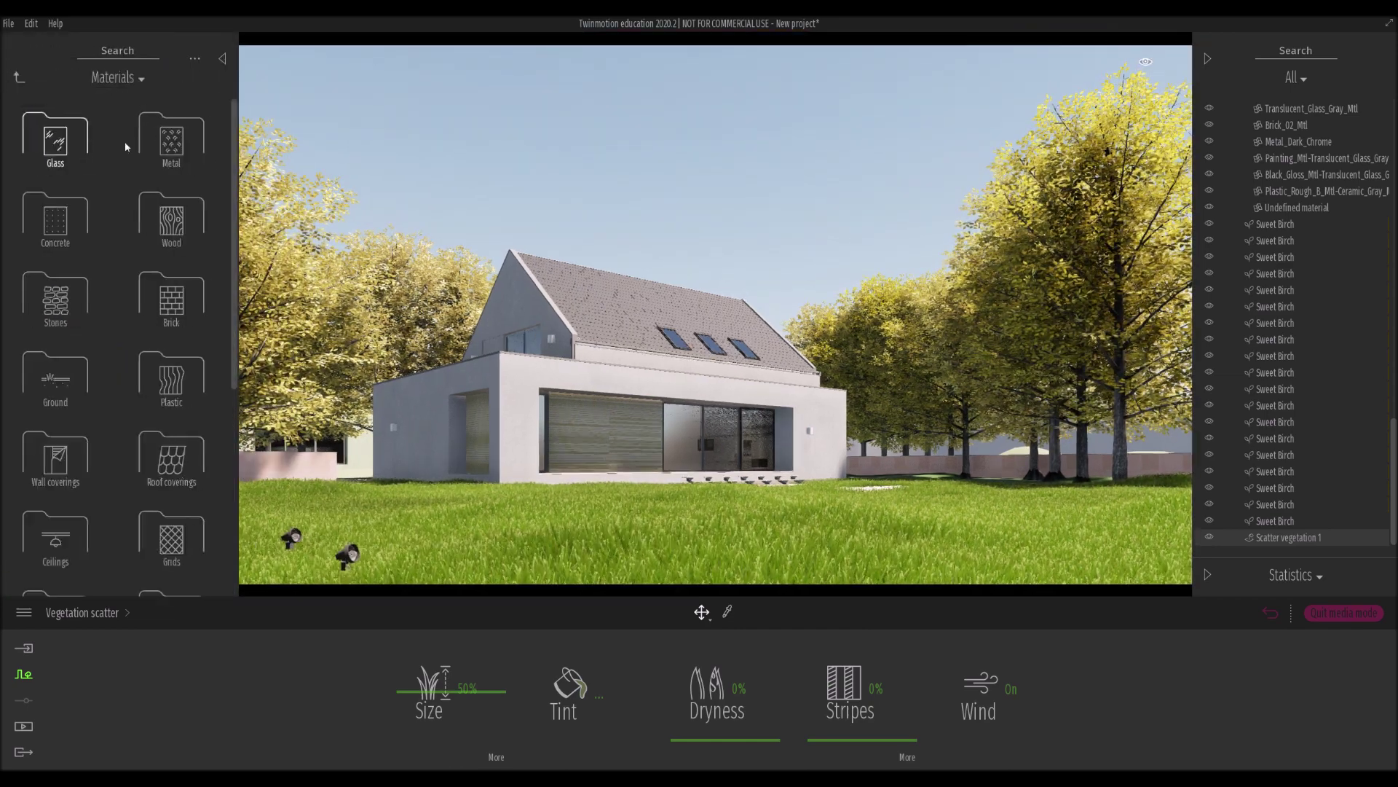
click(45, 220)
drag(53, 456, 1011, 472)
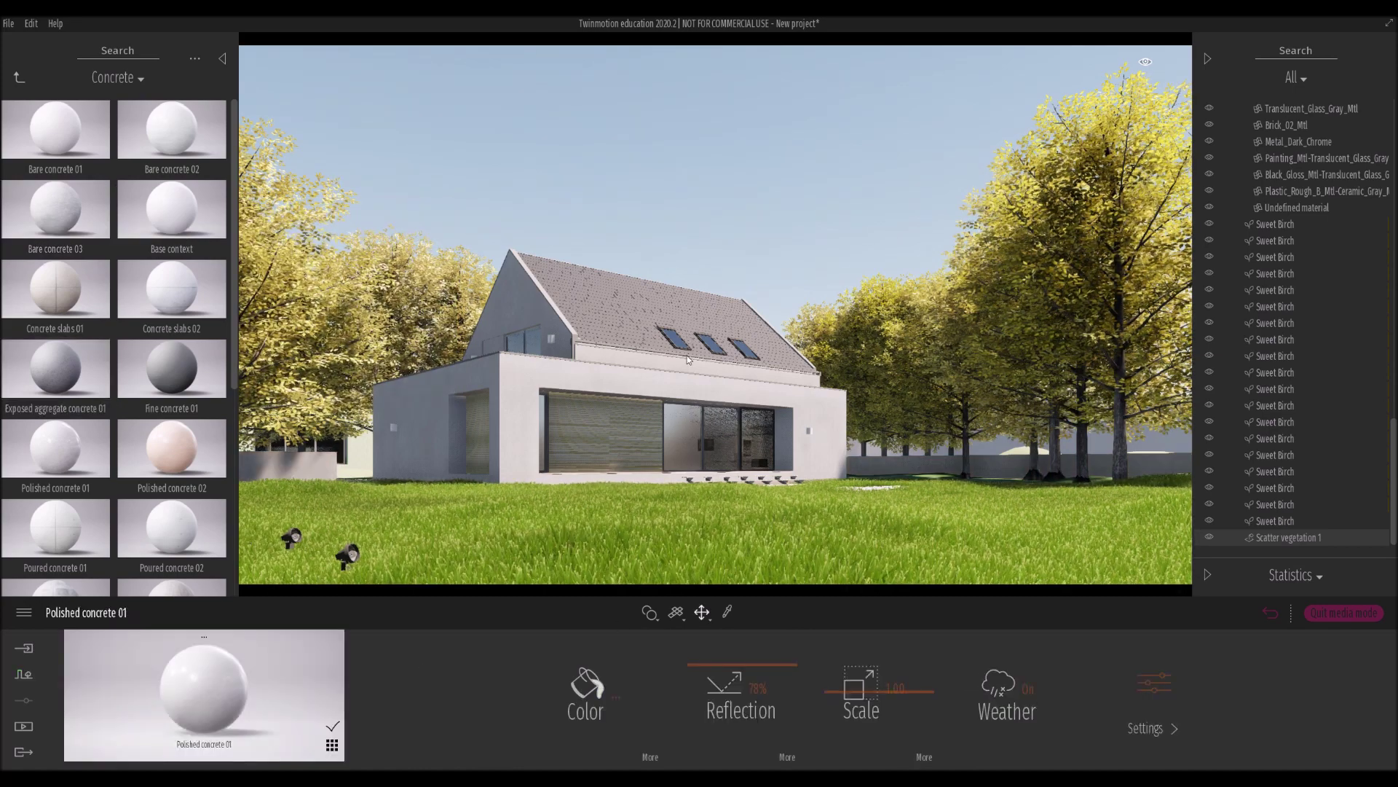
drag(695, 685, 691, 711)
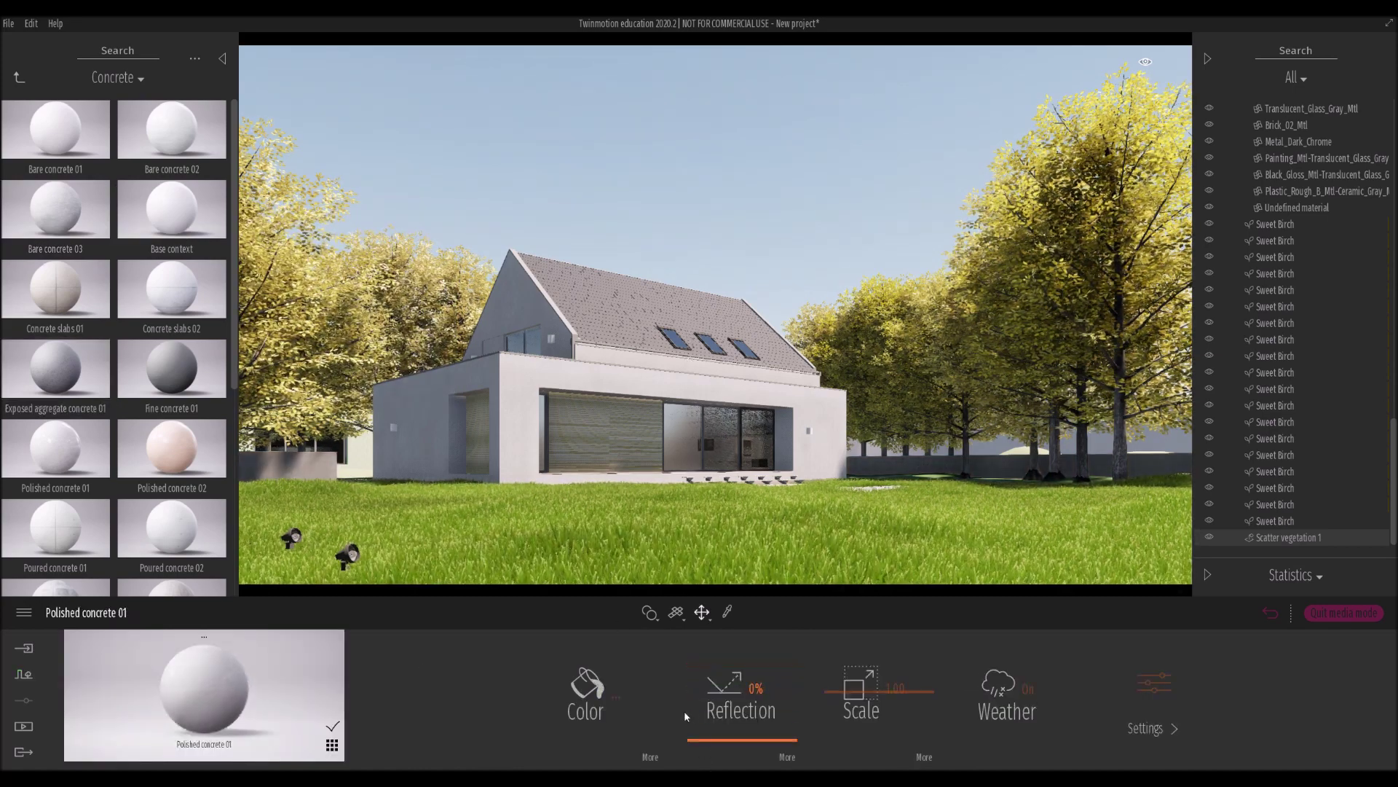
Hide the scattered grass and adjust the north offset in Image1's location settings to redirect the sunlight
click(23, 752)
click(360, 707)
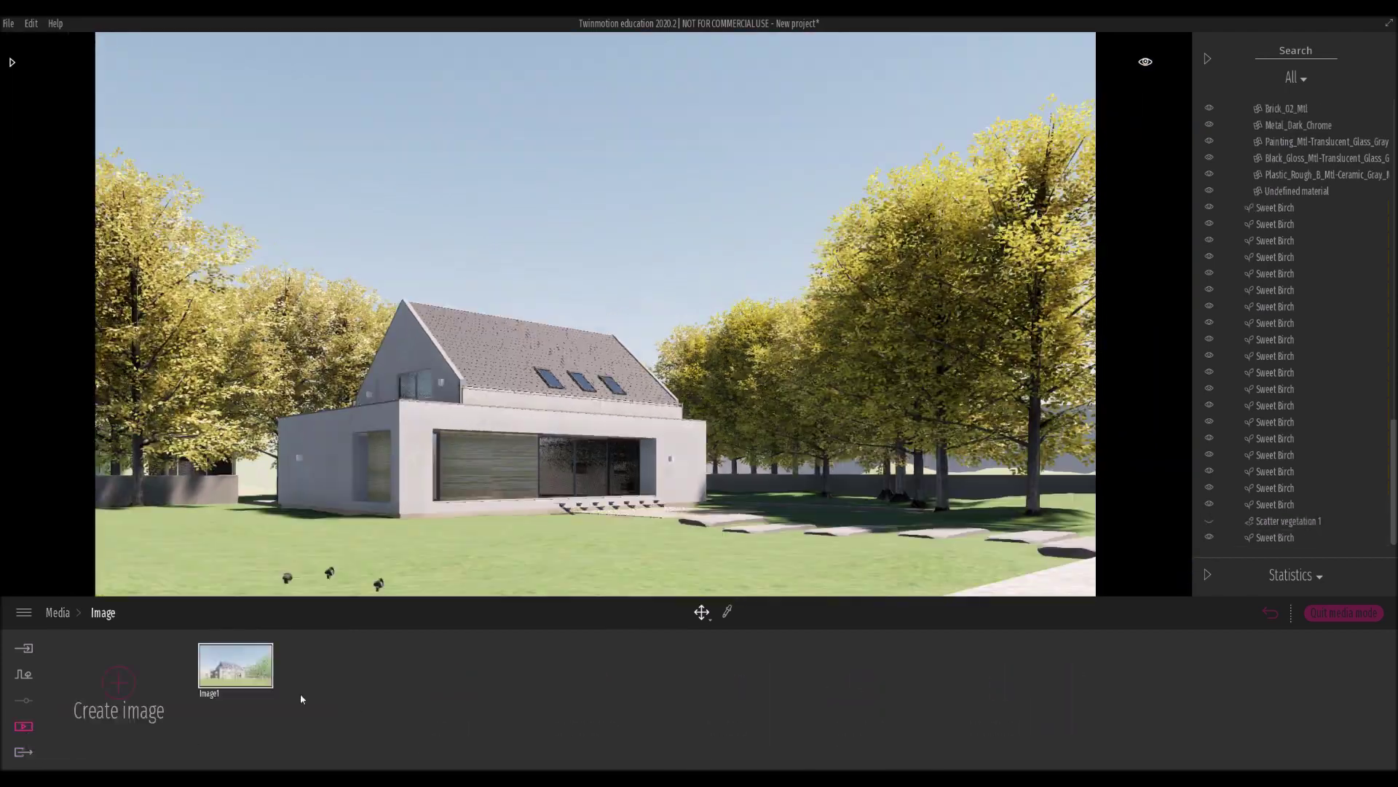
click(264, 694)
click(439, 729)
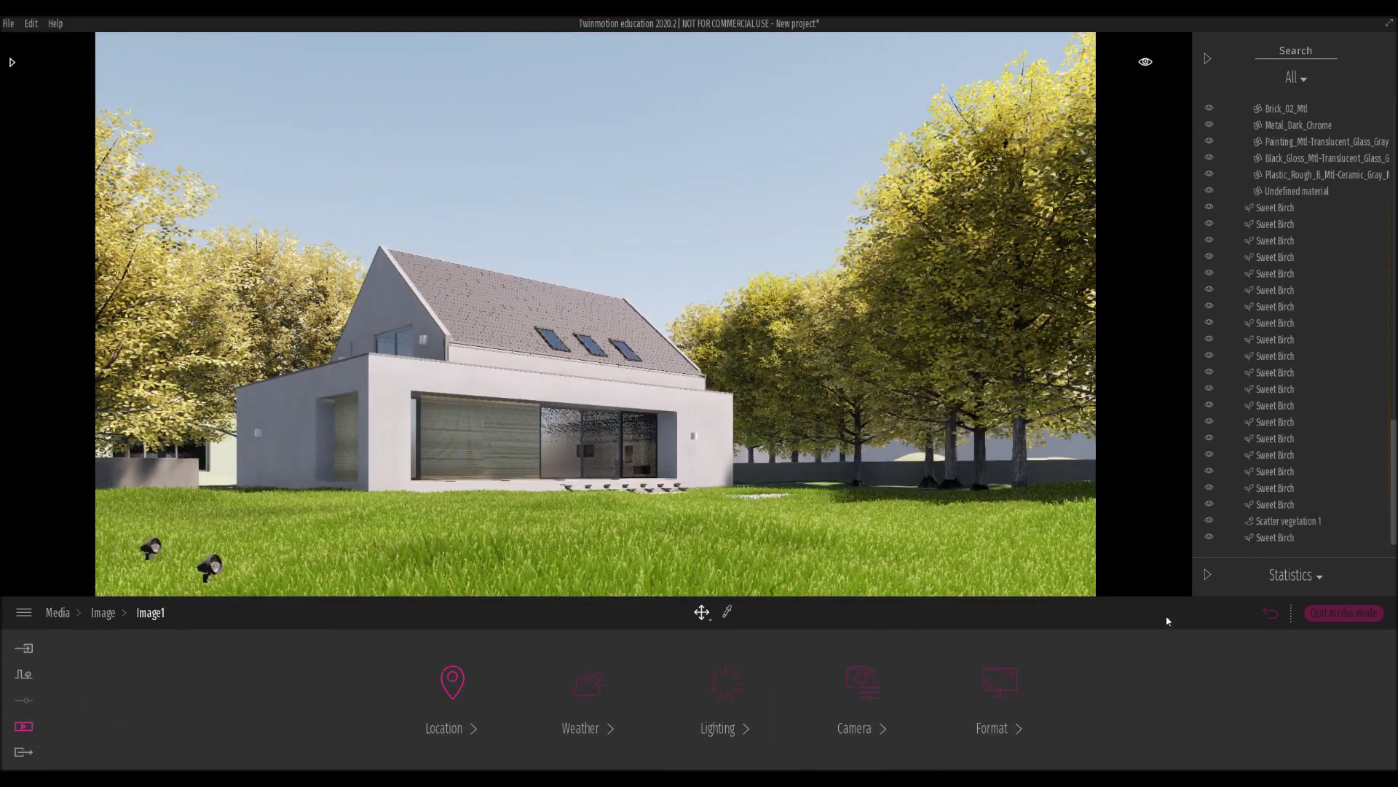
click(1209, 521)
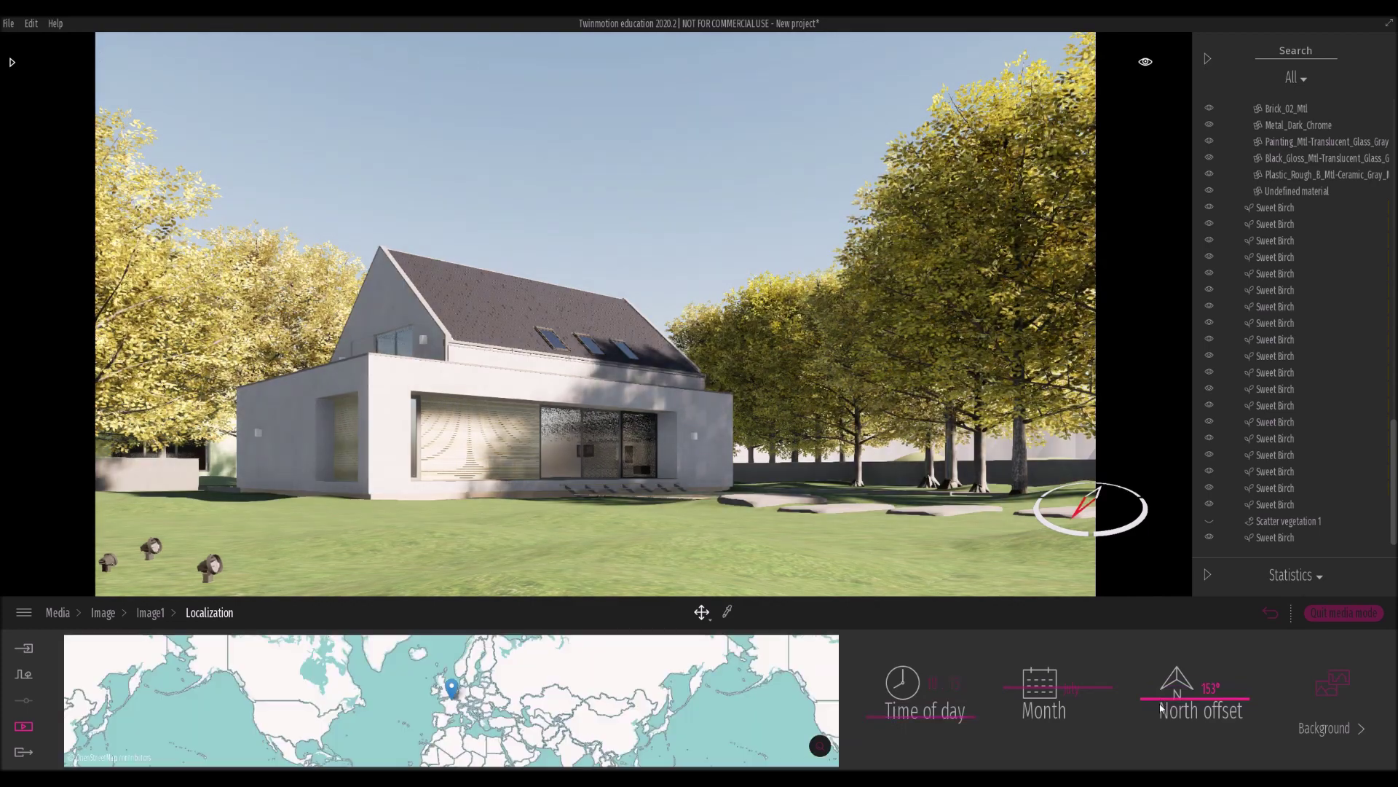
drag(1162, 706, 1153, 710)
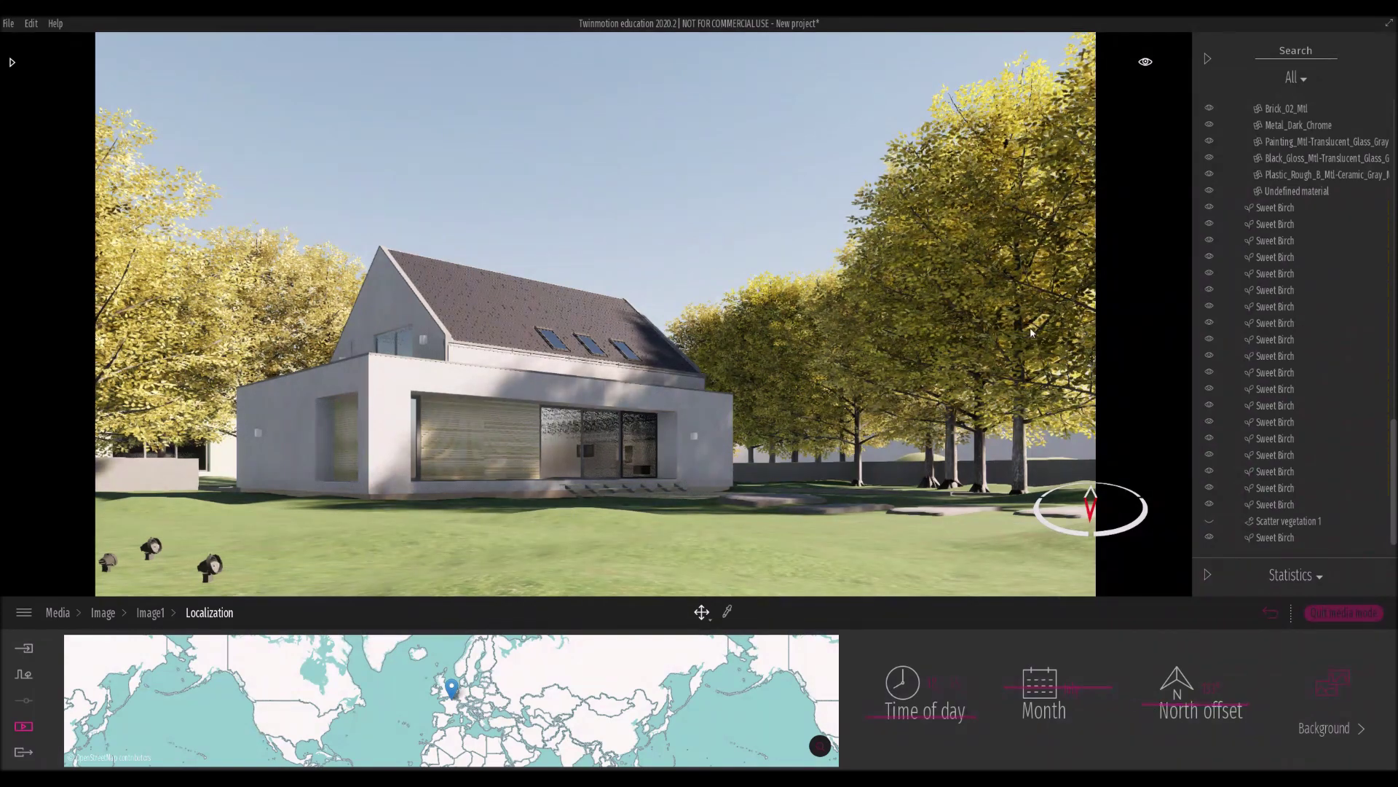
Copy the Sweet Birch beside the garden wall closer to the foreground, set its age to 100% and adjust its position
click(1029, 503)
drag(1029, 502, 1108, 474)
drag(424, 664, 444, 544)
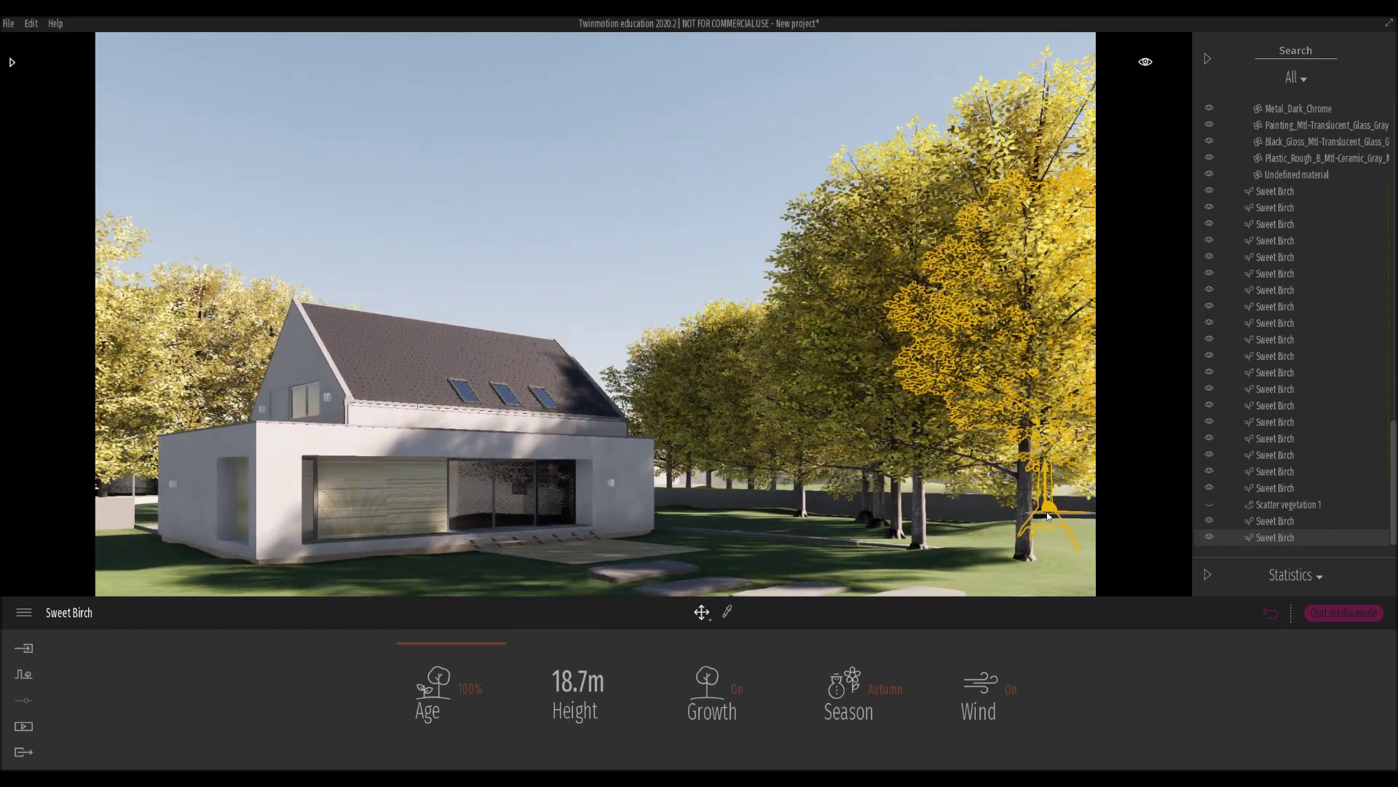
drag(1058, 519, 1088, 541)
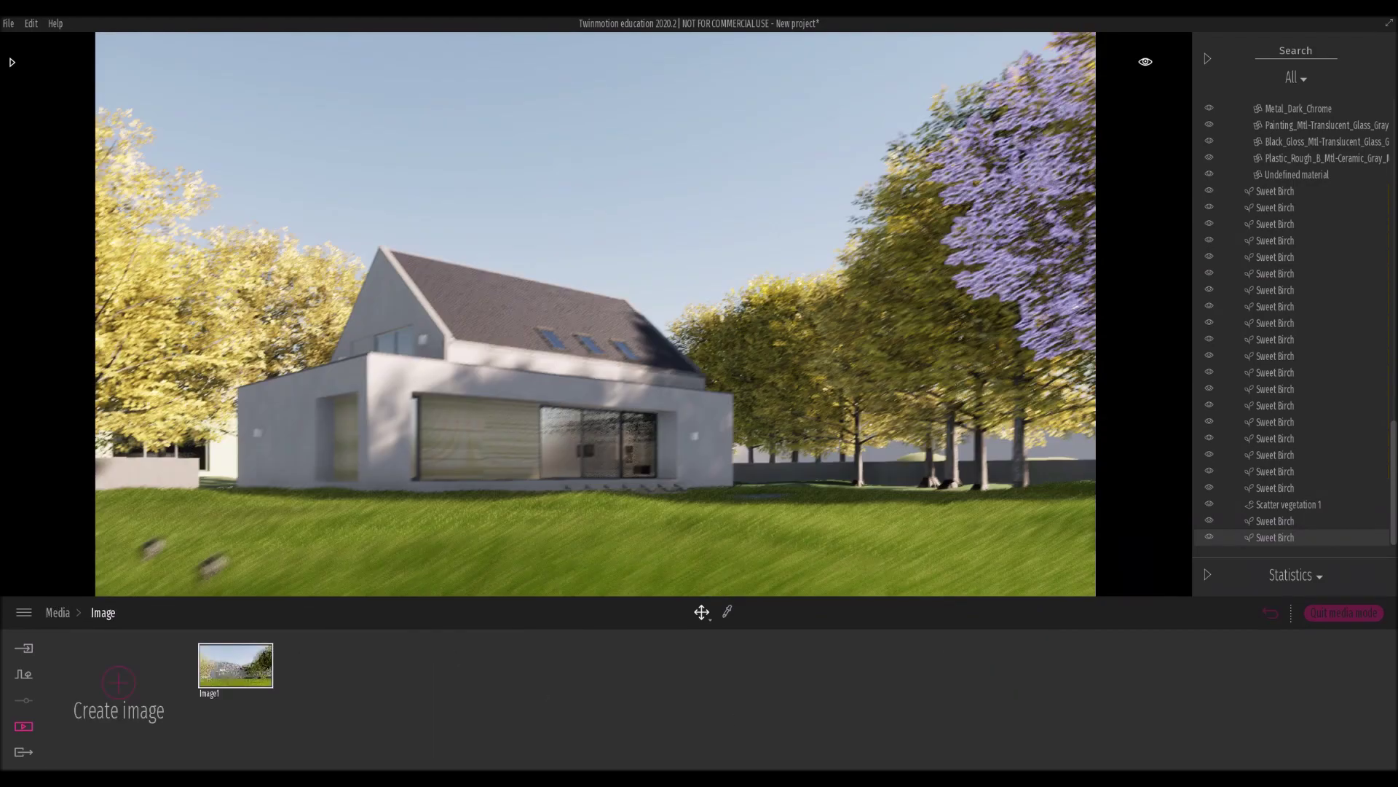
Add another Sweet Birch copy near the large foreground trees and return to the saved Image1 view
right_drag(947, 407, 785, 476)
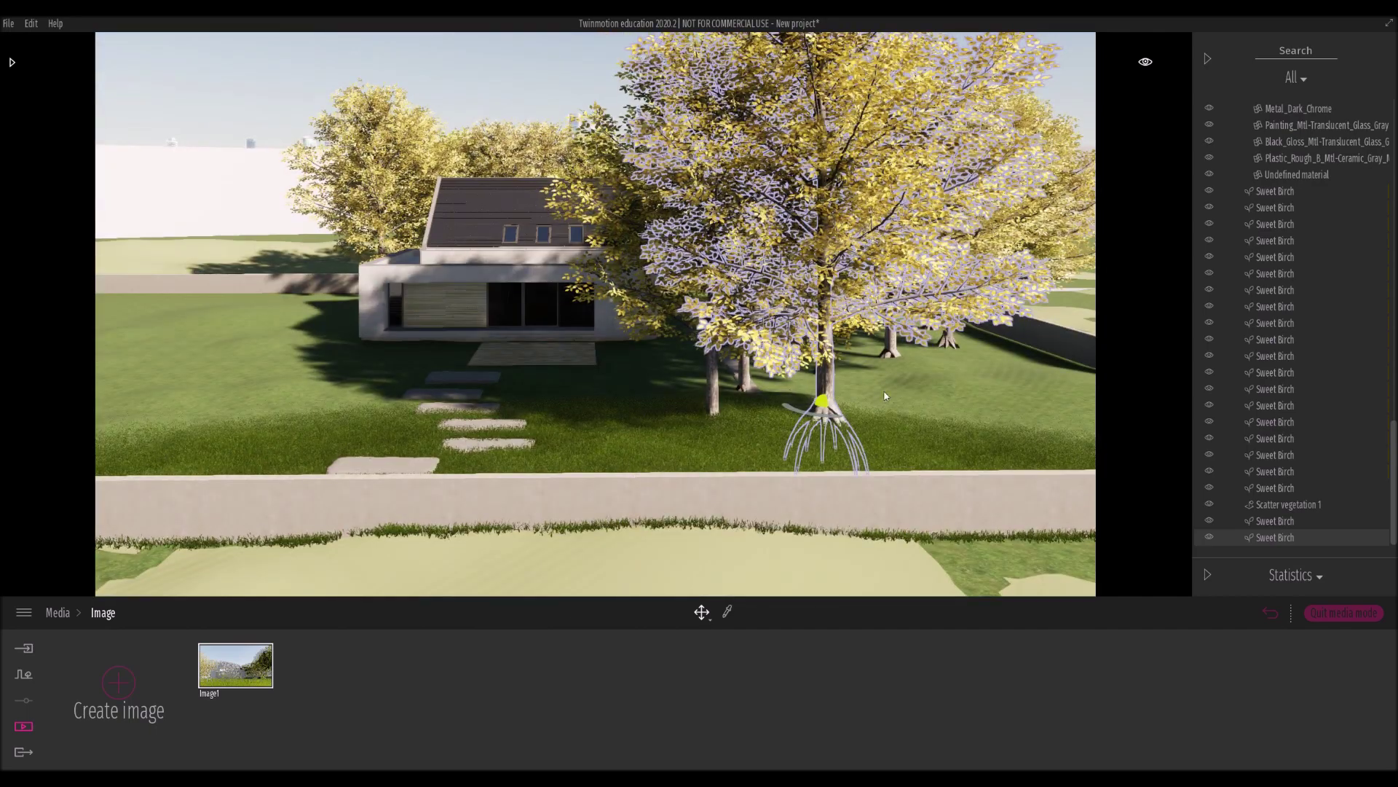
click(907, 378)
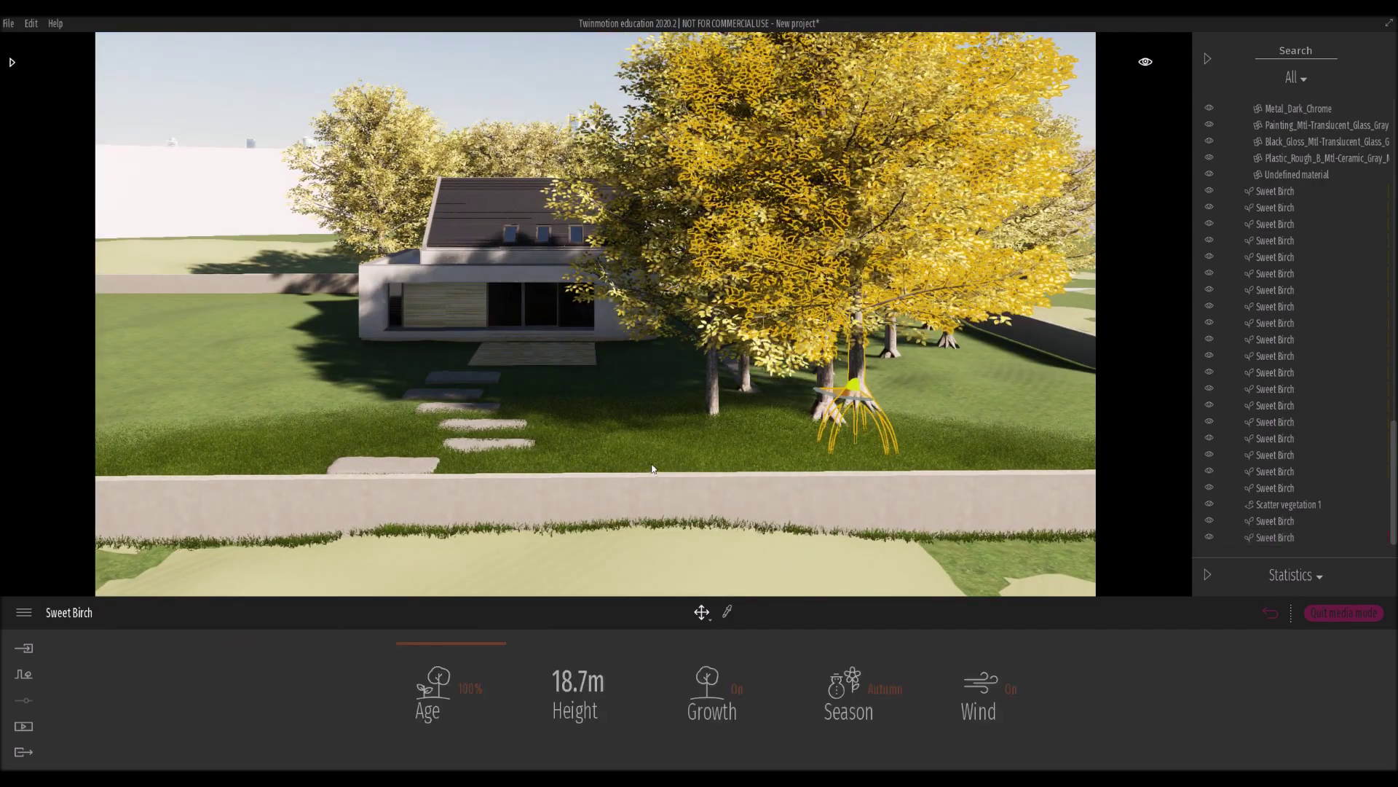
key(ctrl+z)
drag(874, 283, 919, 89)
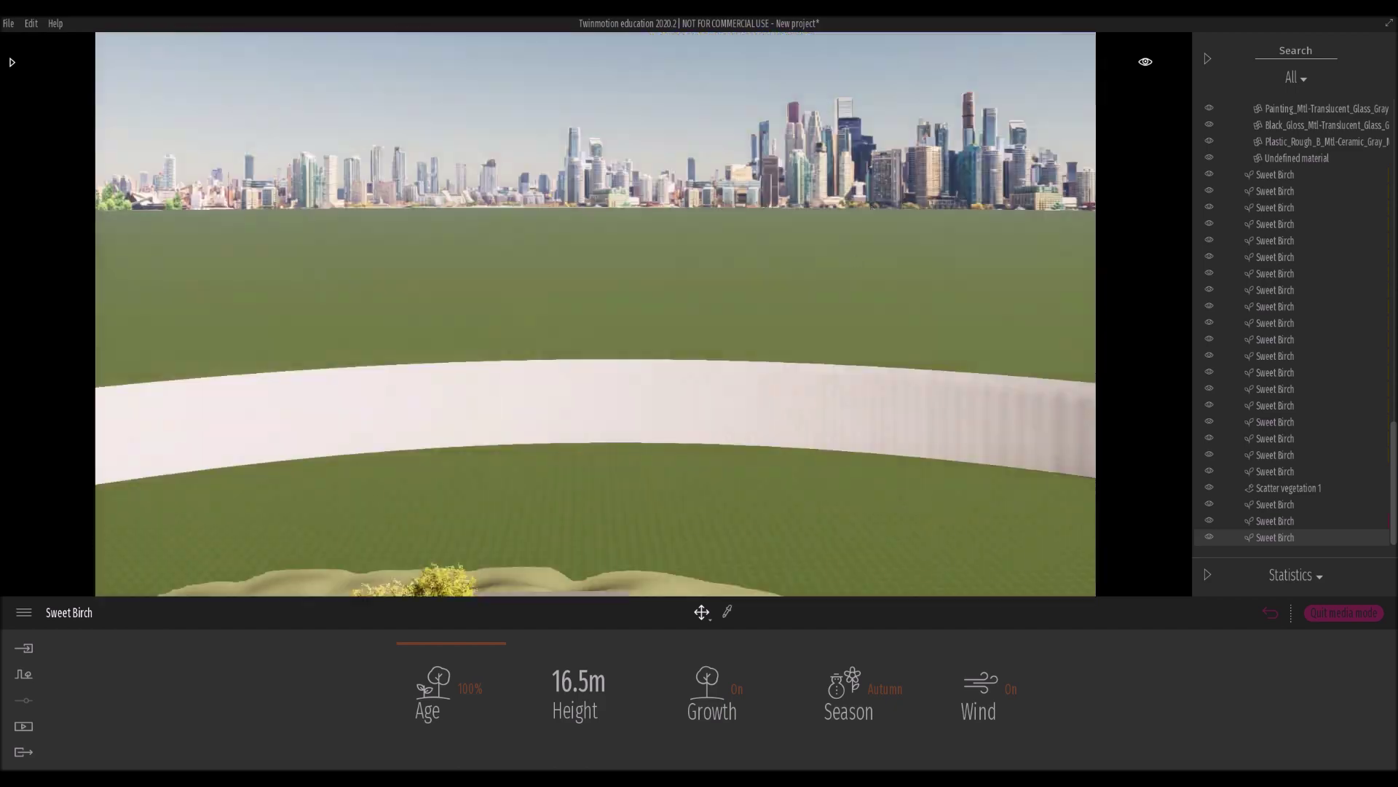
right_drag(872, 206, 810, 322)
click(1265, 610)
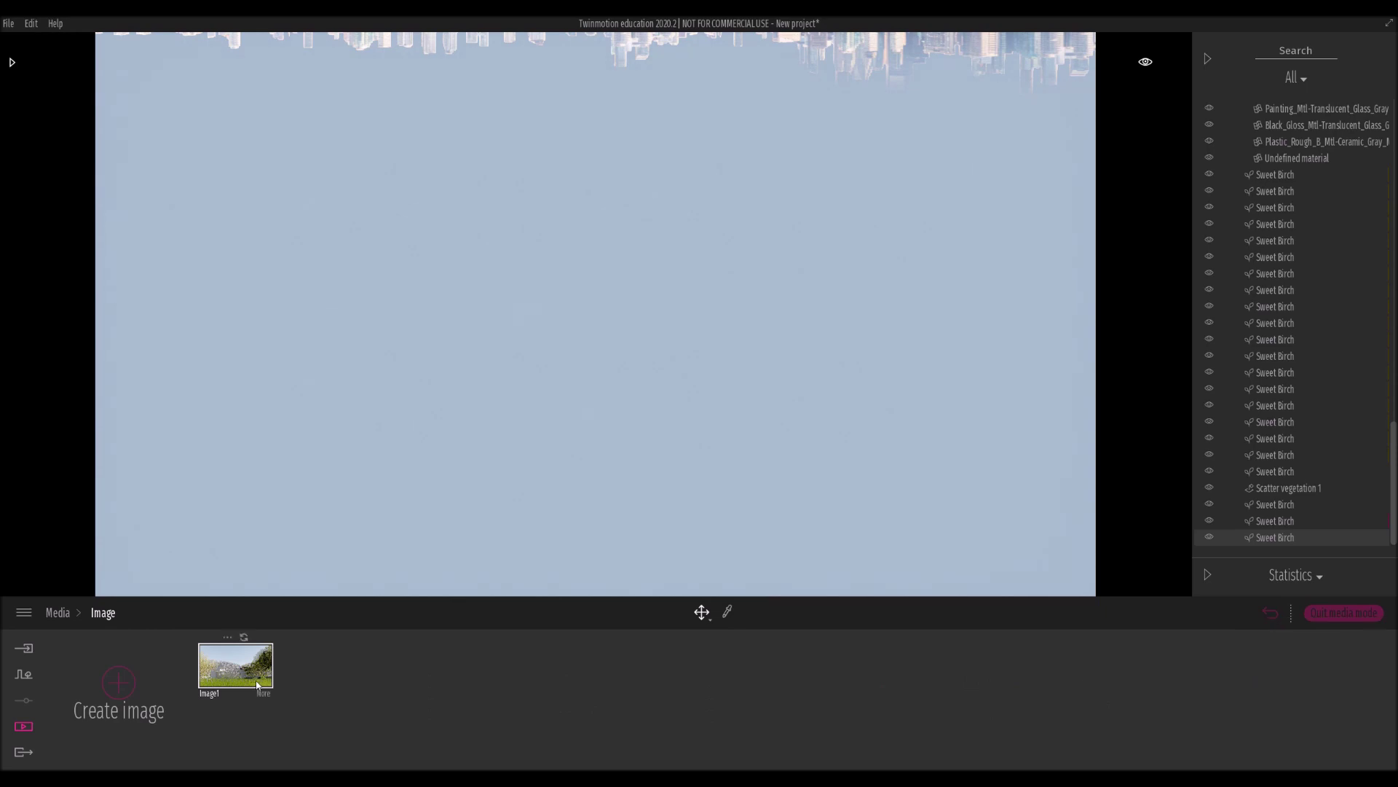
click(258, 681)
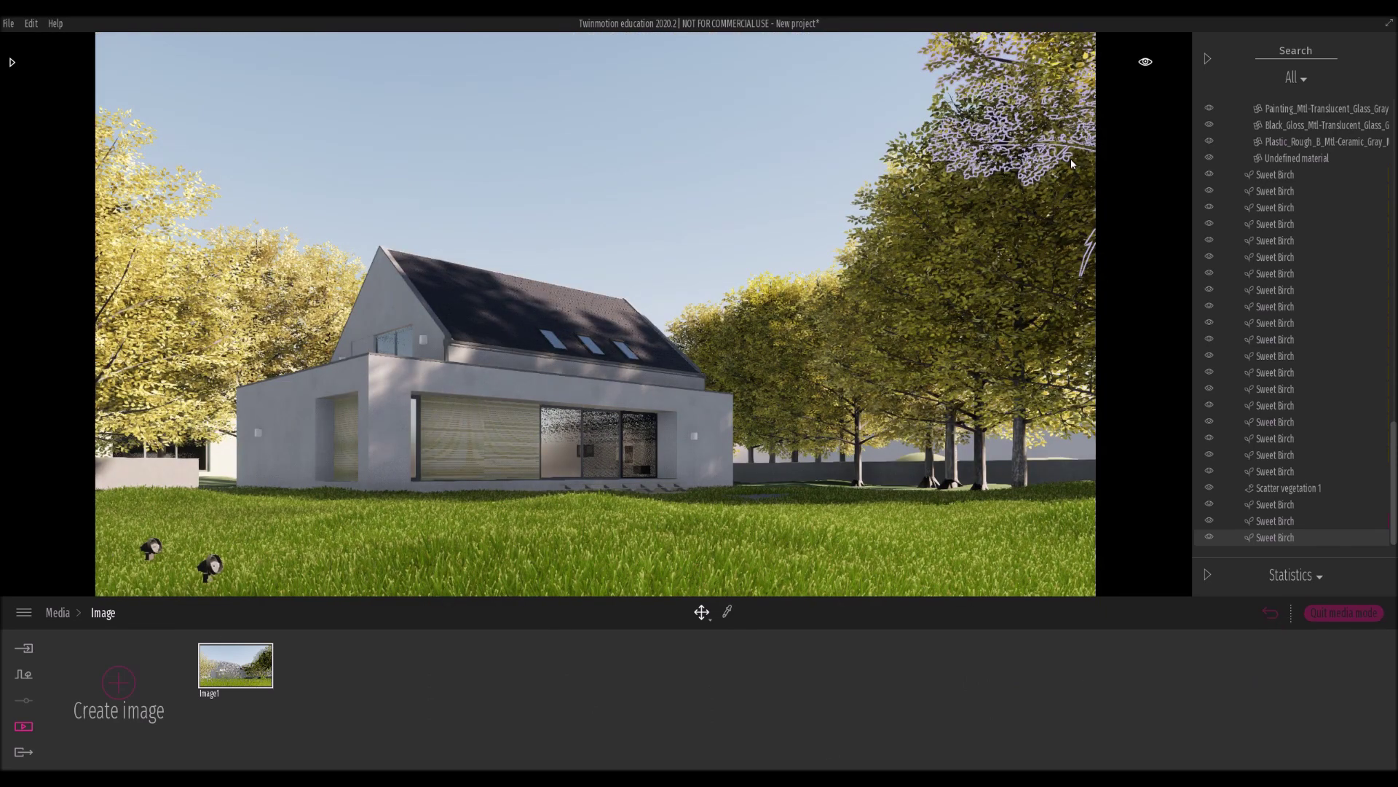
Set the shadow distance to 100 m and adjust the white balance in Image1's lighting settings
click(264, 693)
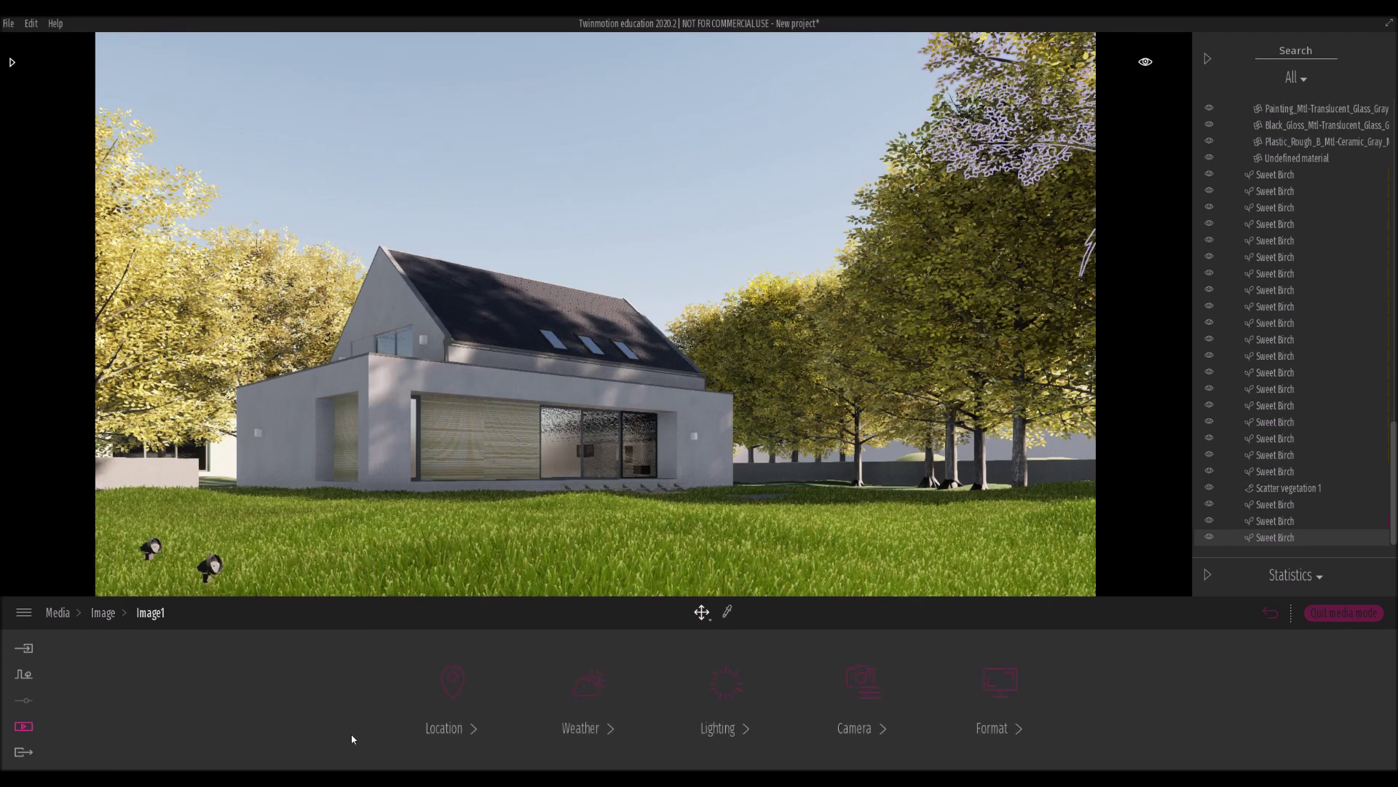
click(715, 725)
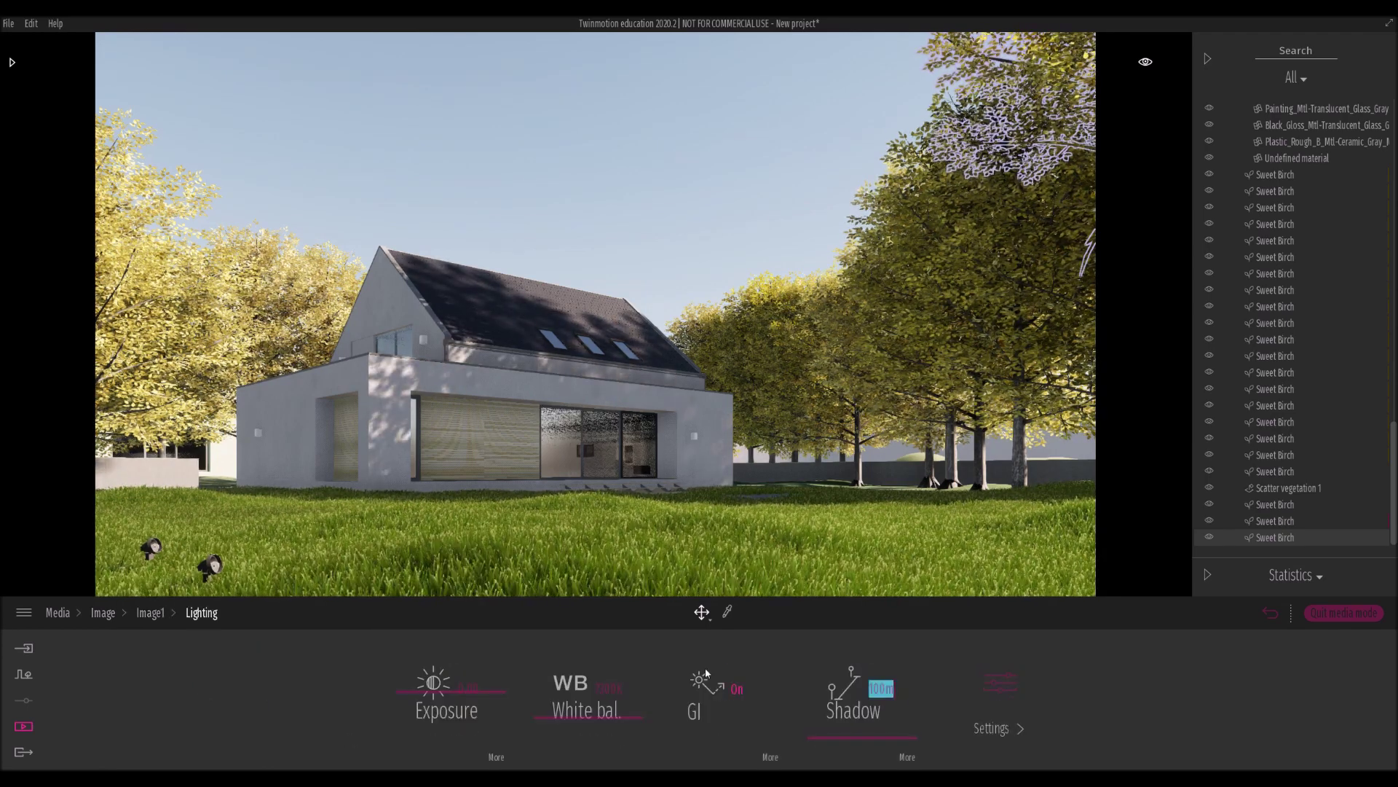
drag(622, 688, 482, 671)
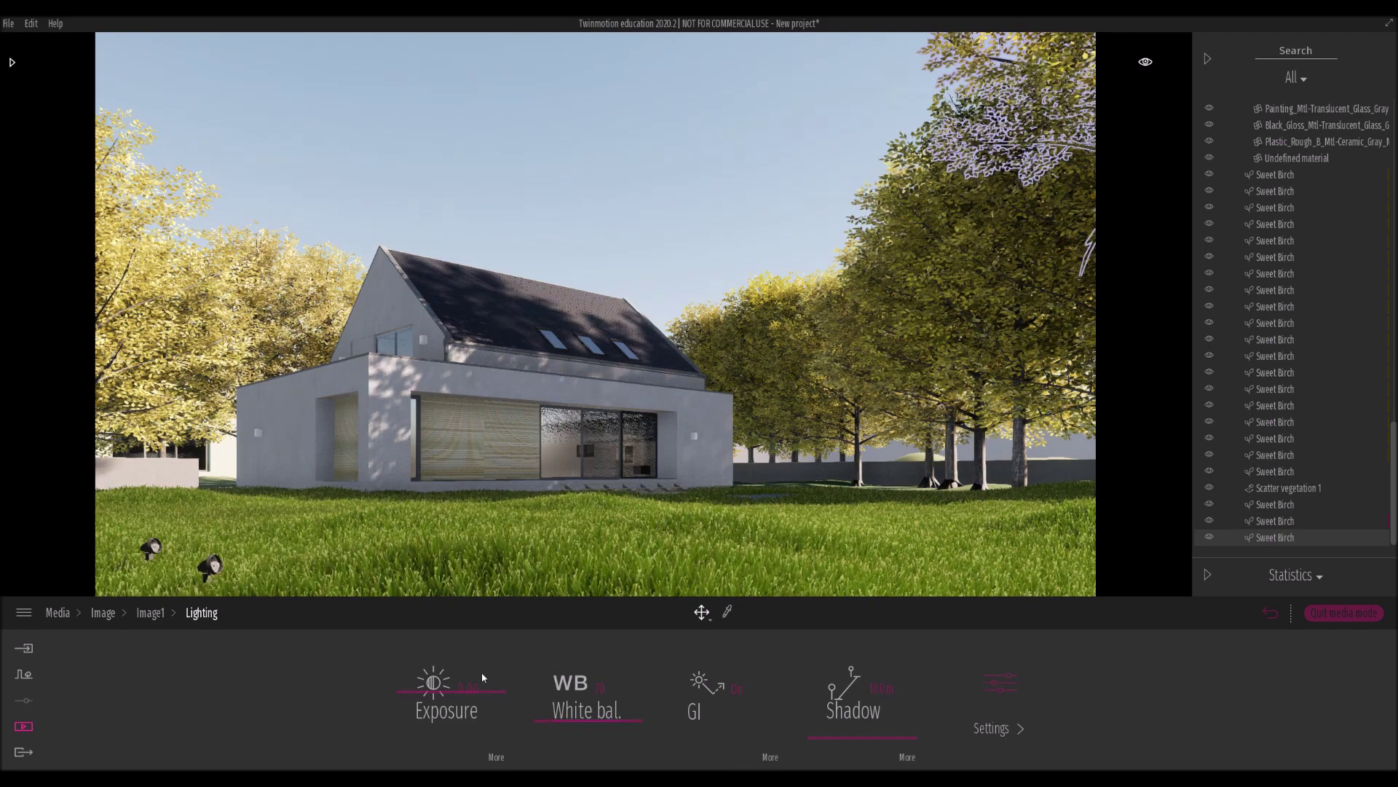
Set the contrast to 55% and raise the saturation in the color gradient effects of Image1's camera
click(146, 614)
click(853, 719)
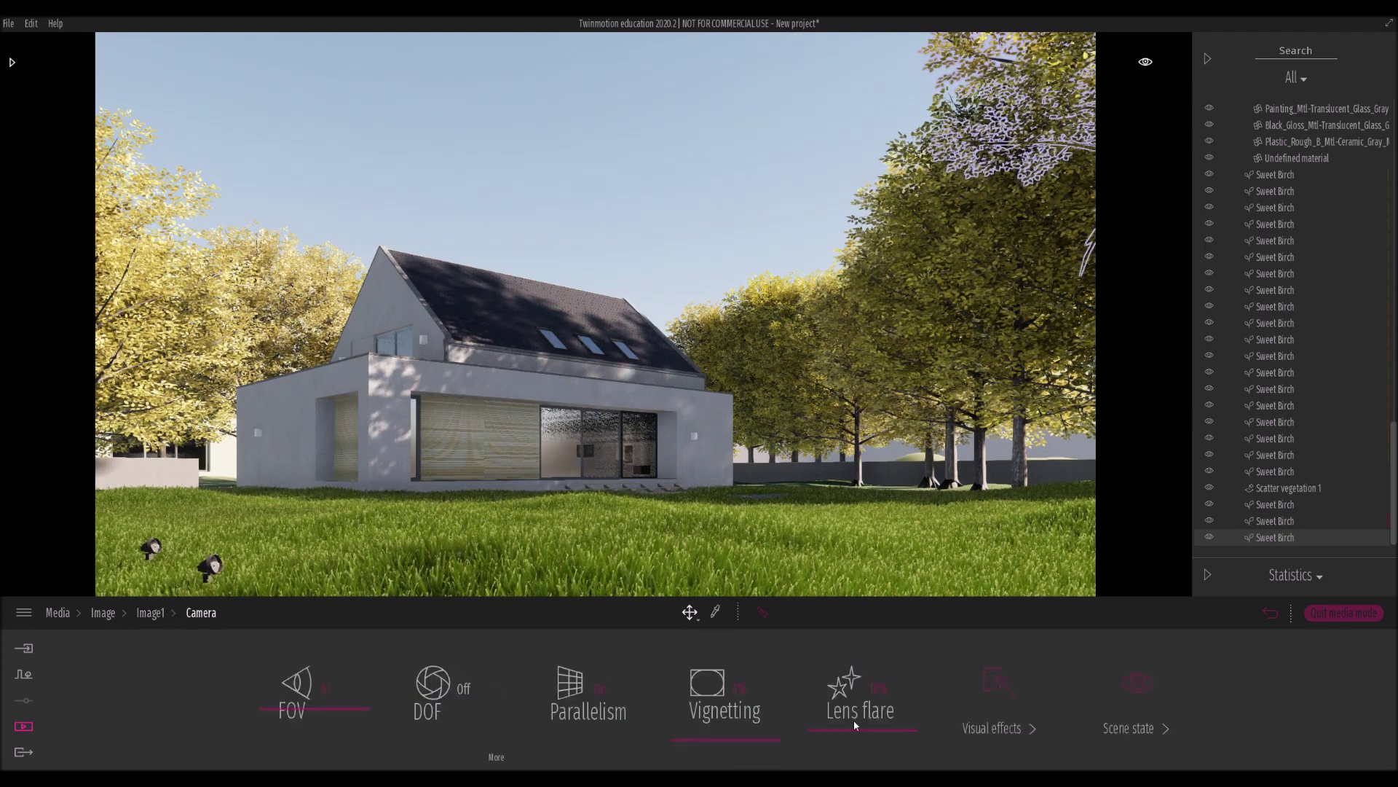
click(999, 732)
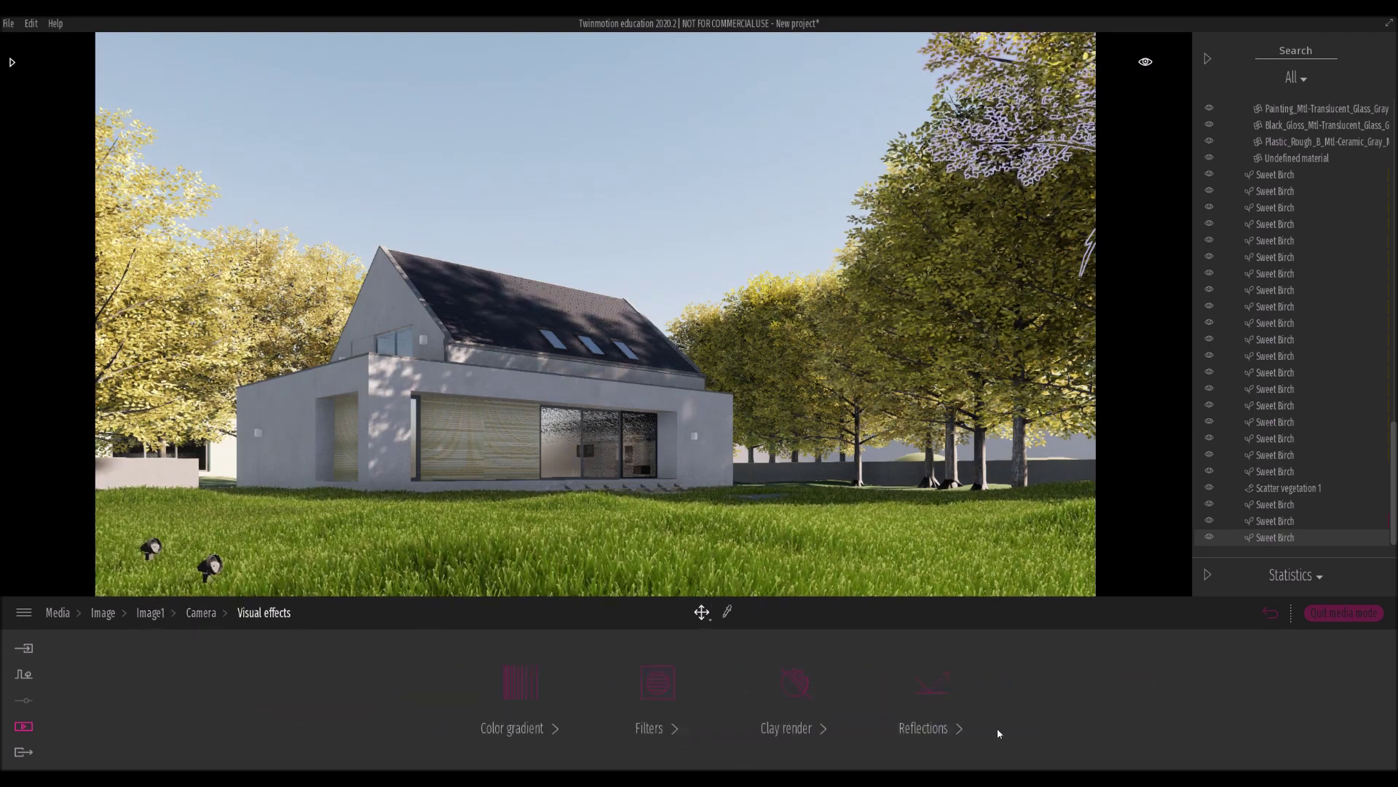
click(547, 727)
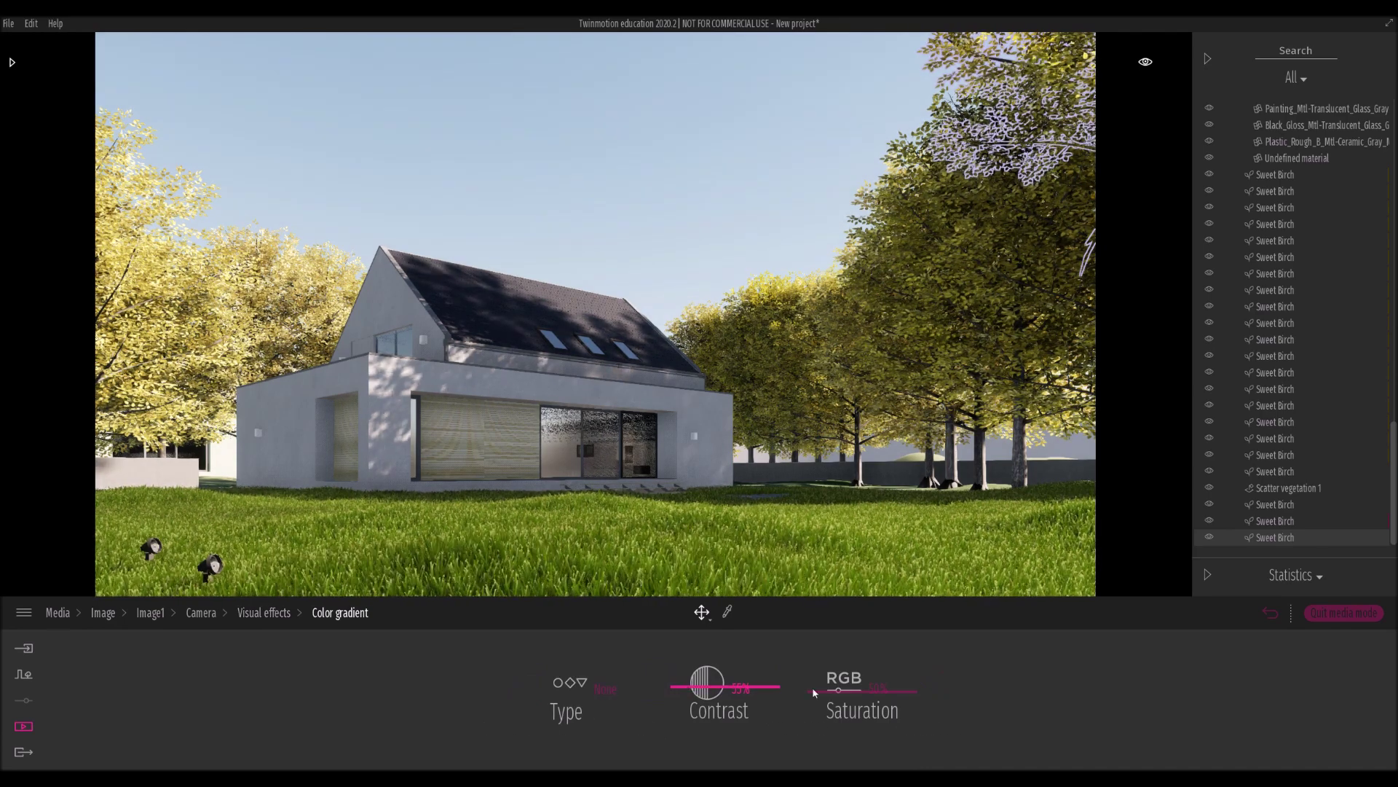
click(22, 755)
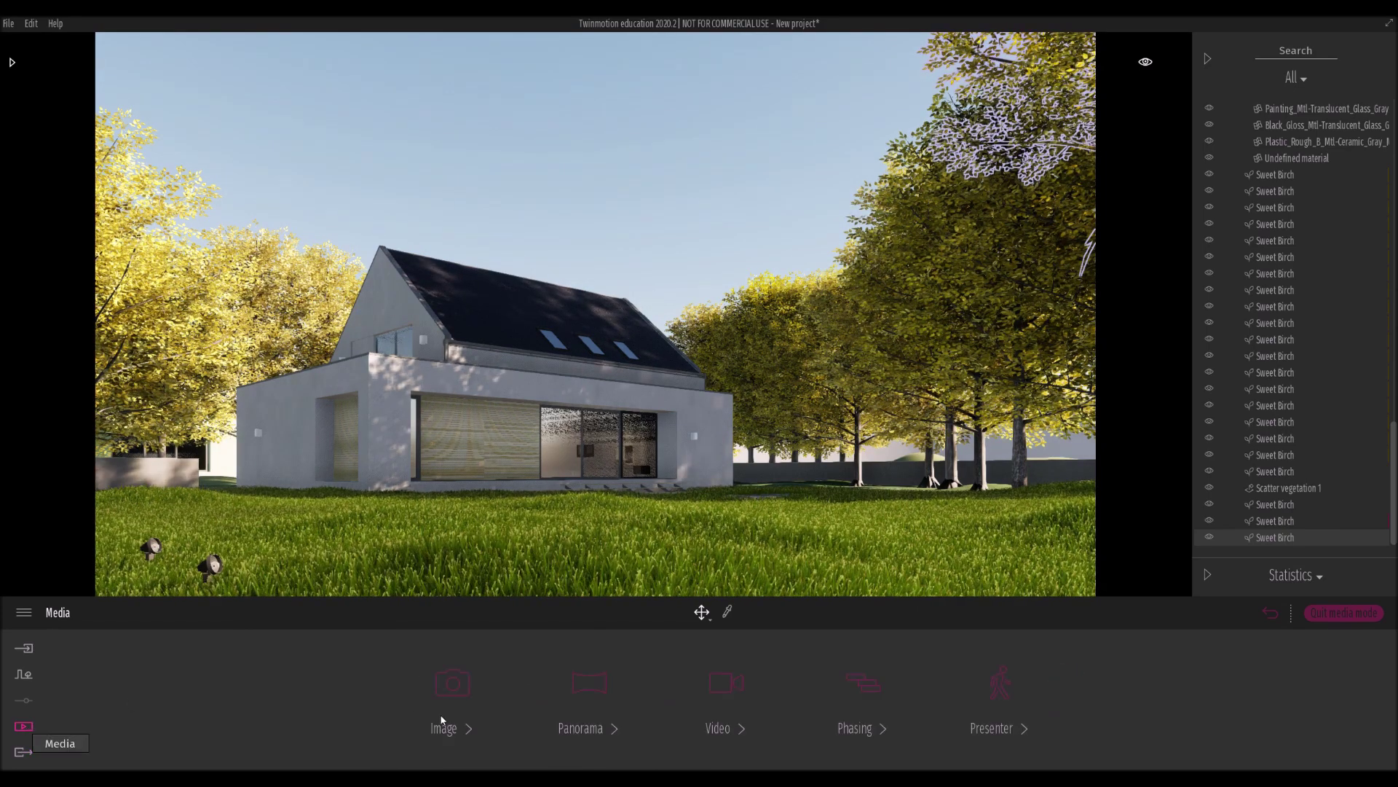
Place a Box Reflection Probe in front of the house's glass doors and adjust its dimensions
click(11, 64)
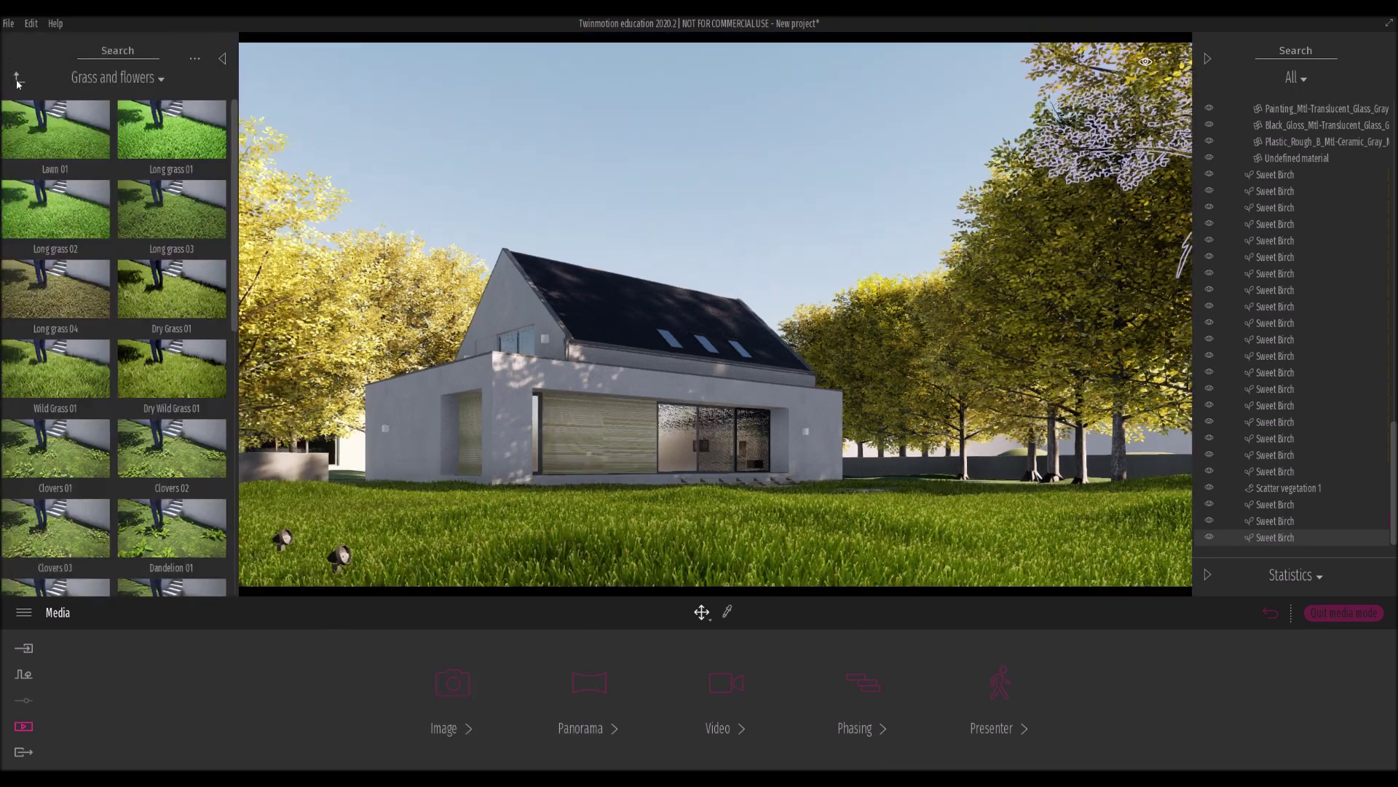
click(15, 79)
click(15, 78)
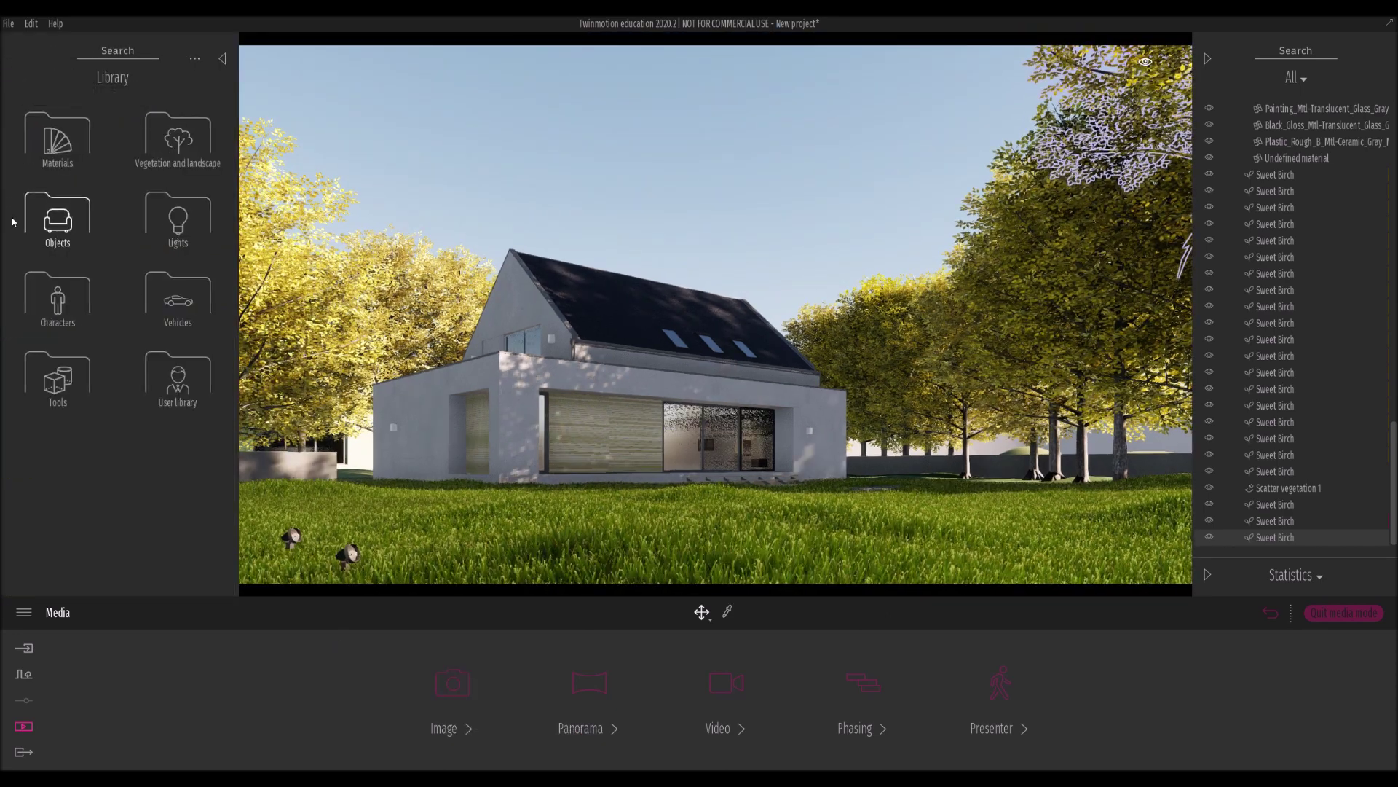
click(45, 380)
click(164, 135)
drag(161, 131, 749, 438)
click(837, 714)
click(687, 725)
drag(687, 727, 725, 735)
Export Image1 as the final rendered image
click(24, 752)
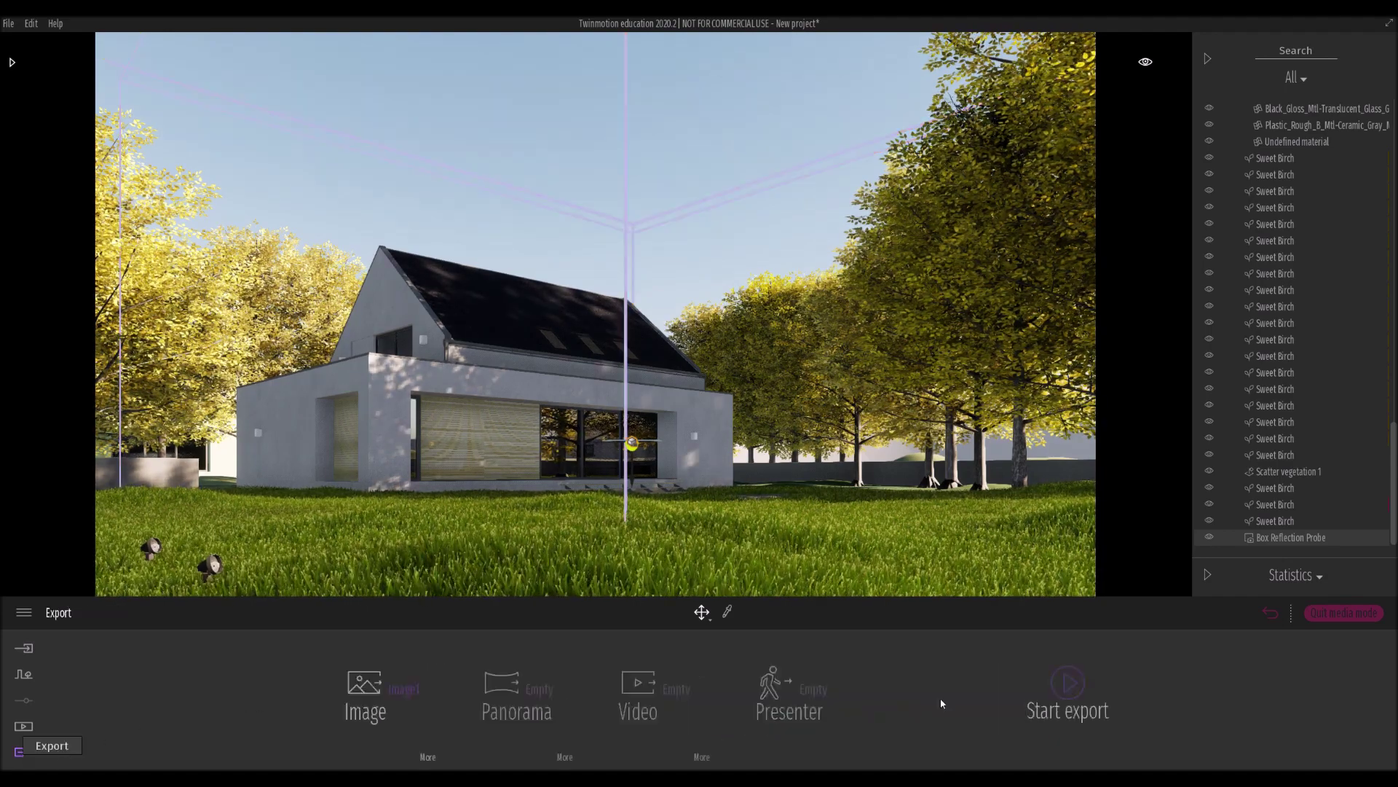
click(1059, 683)
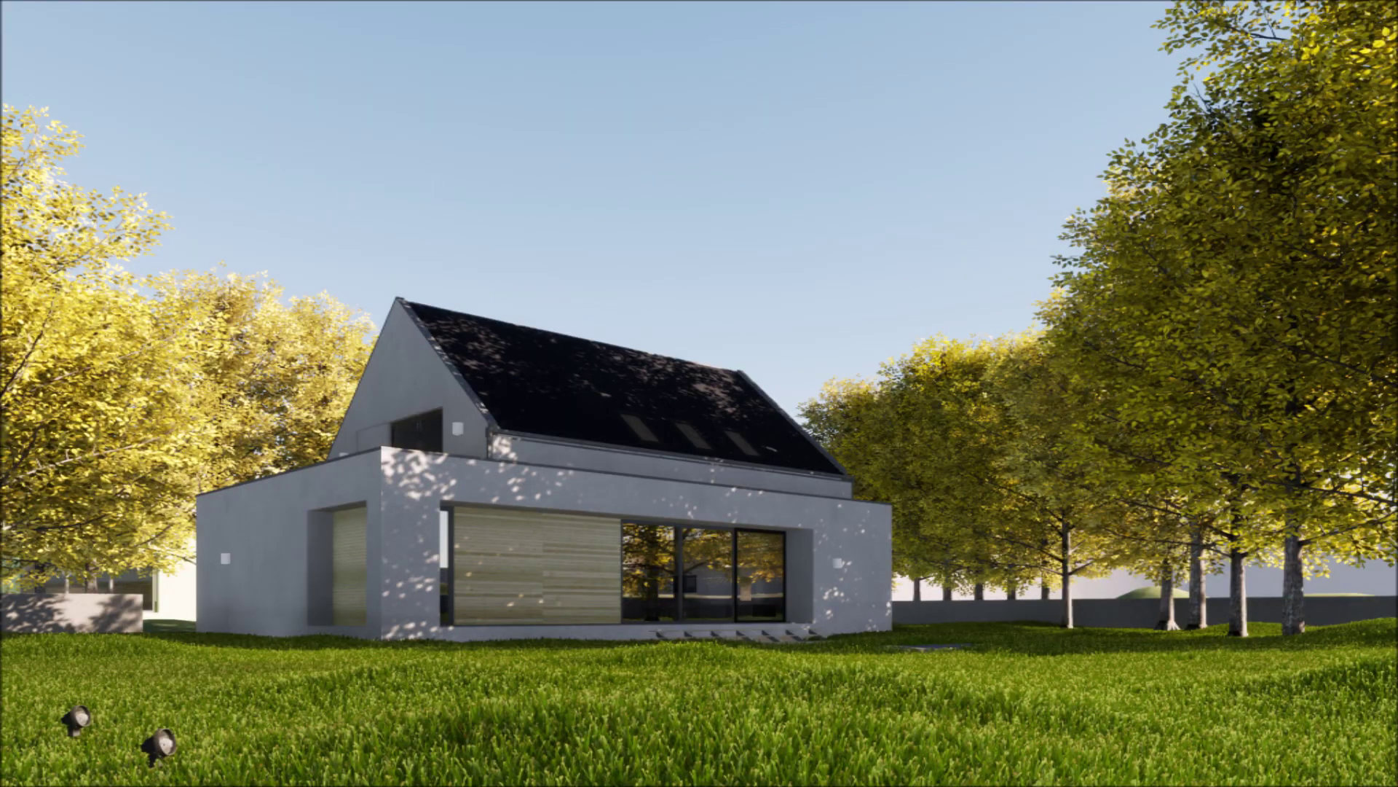